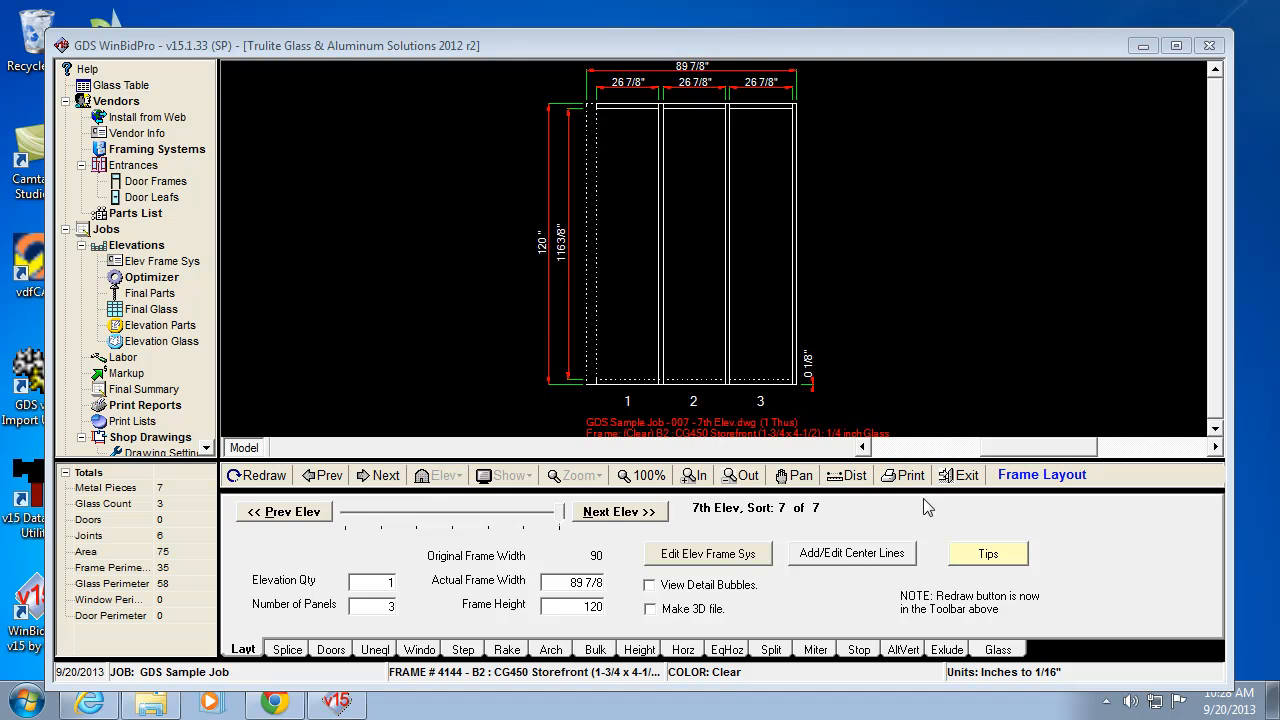
- Sort the Glass Table by description and reload the glass assignment list for the 7th elevation
click(998, 650)
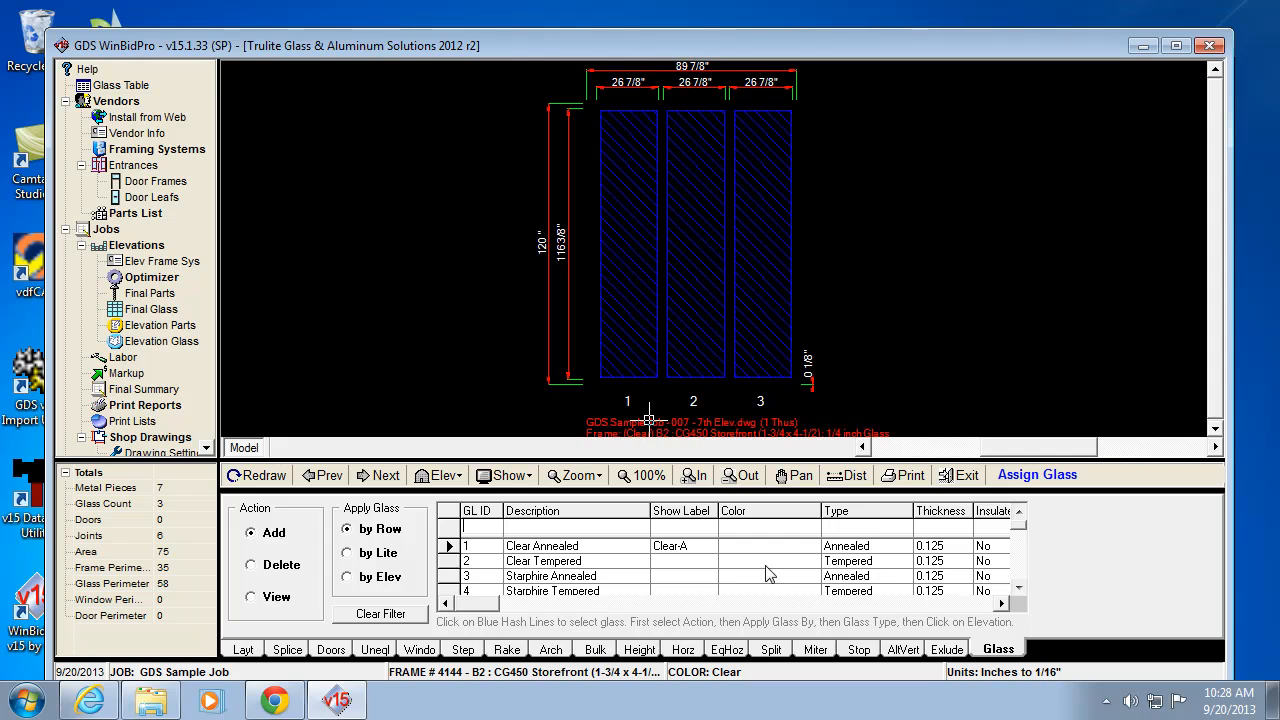
click(128, 87)
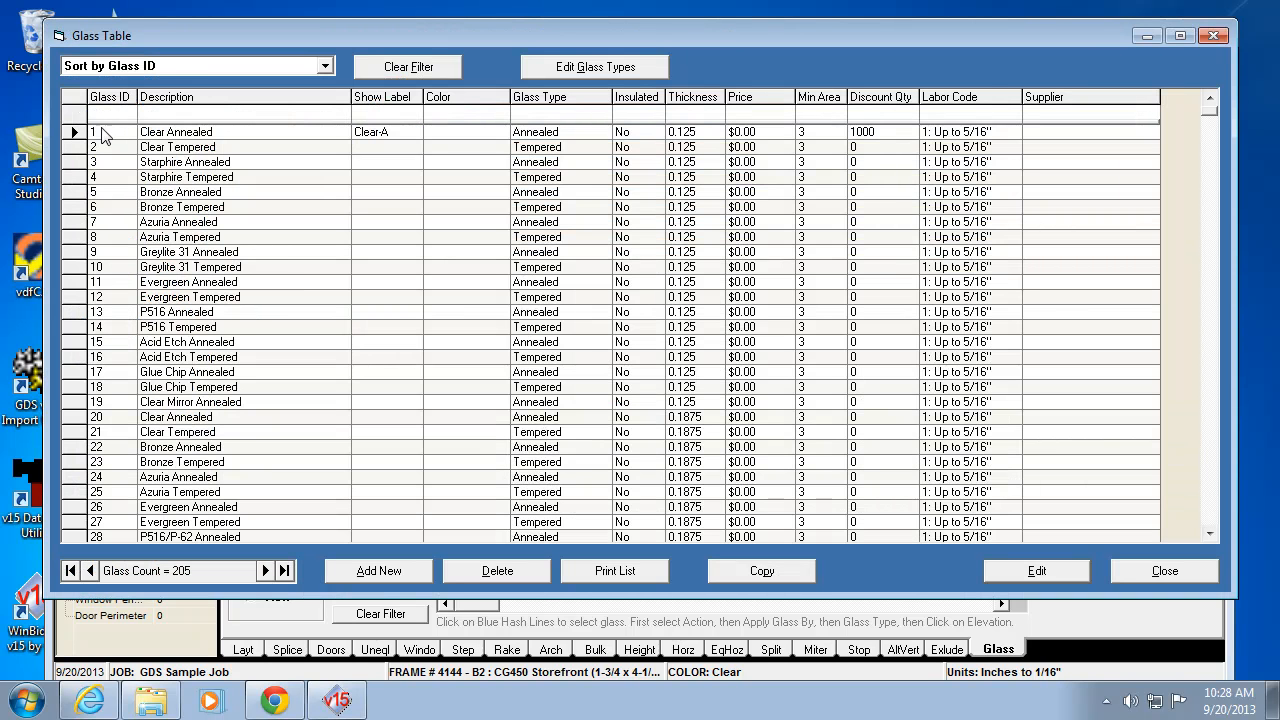
click(130, 66)
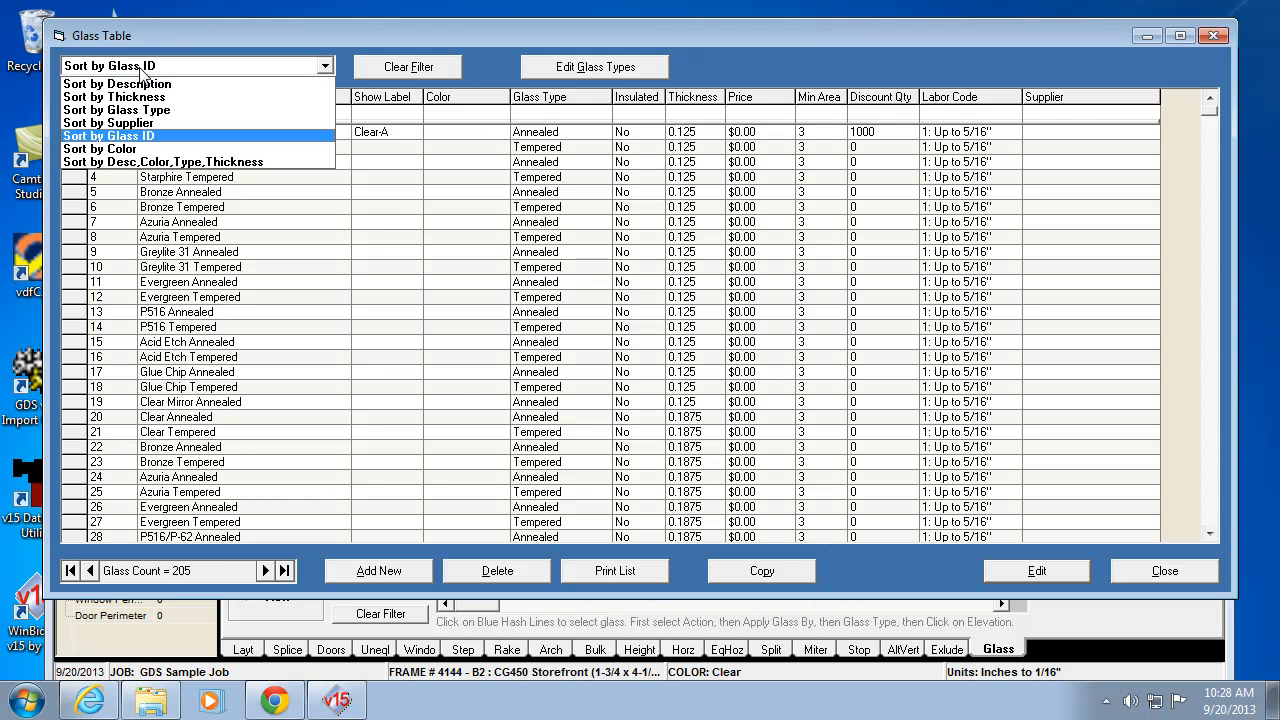
click(145, 85)
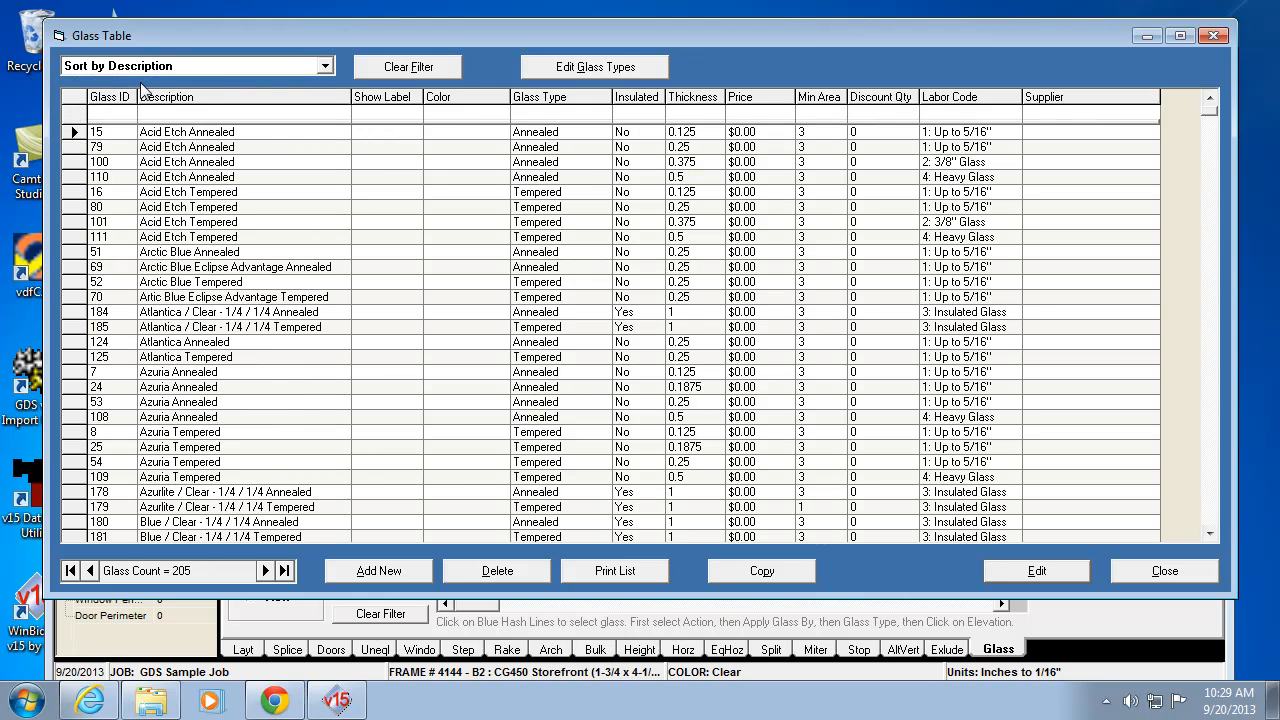
click(1163, 573)
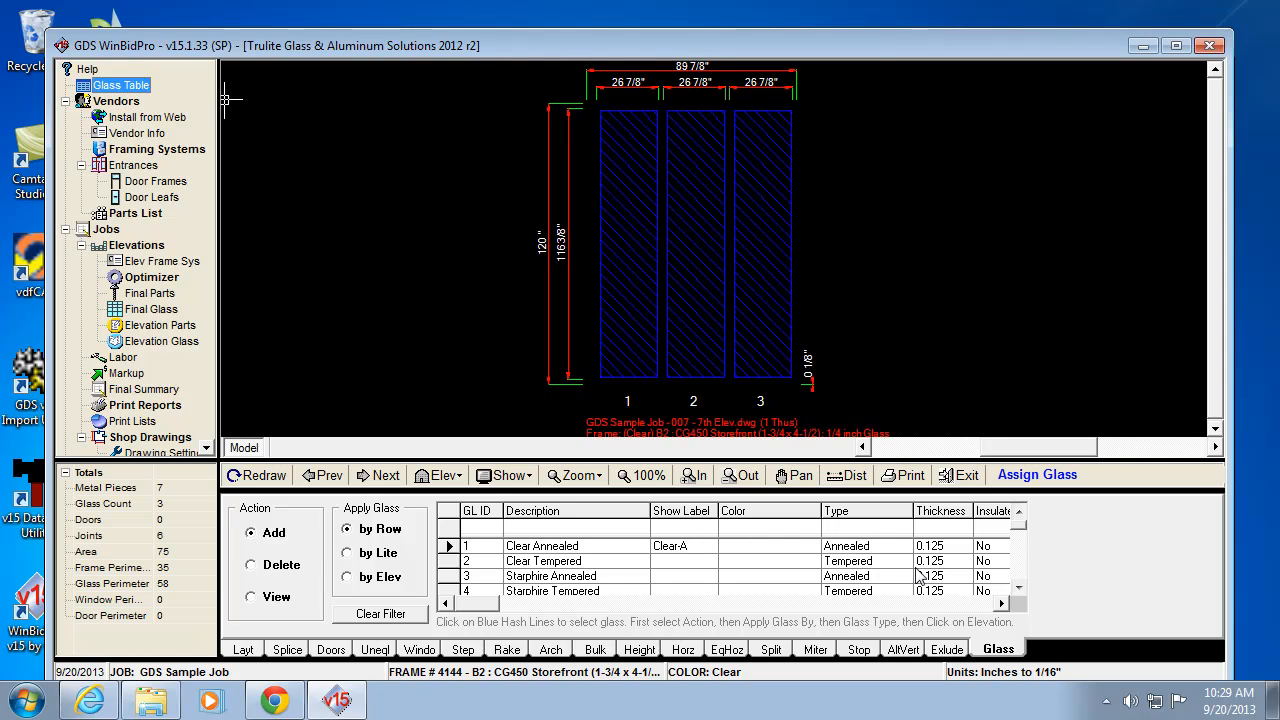
click(243, 650)
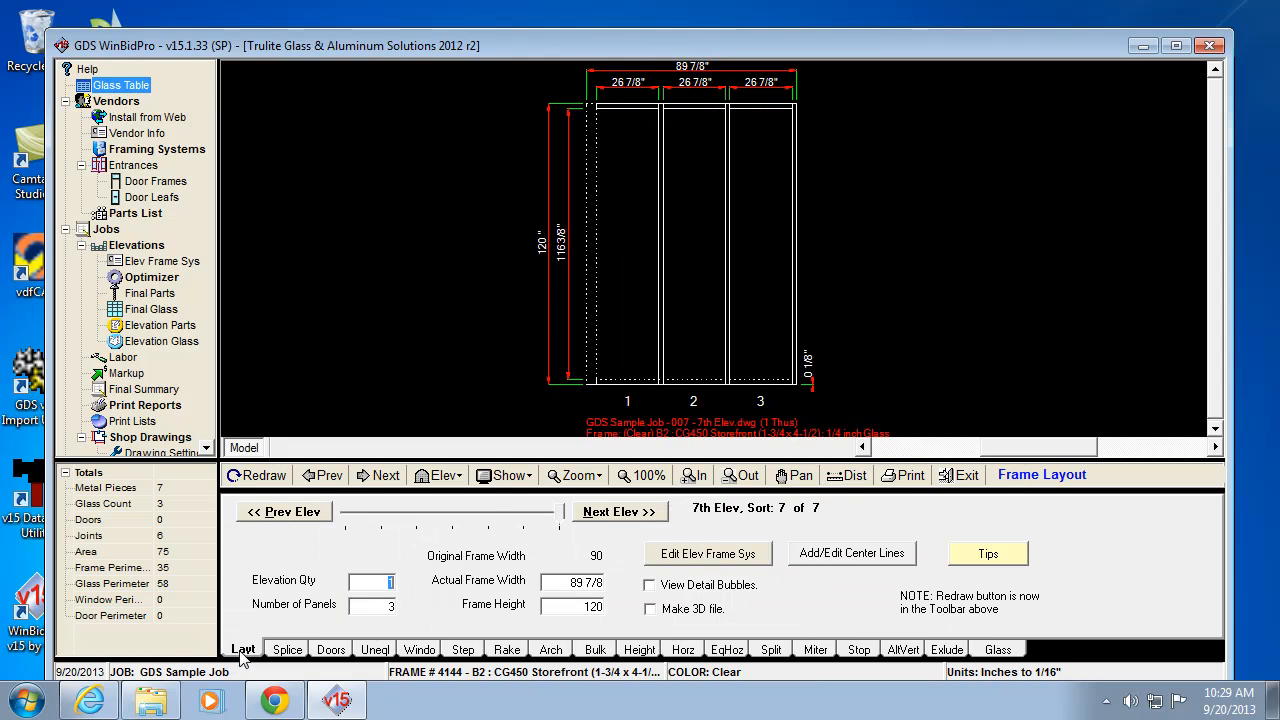
click(998, 652)
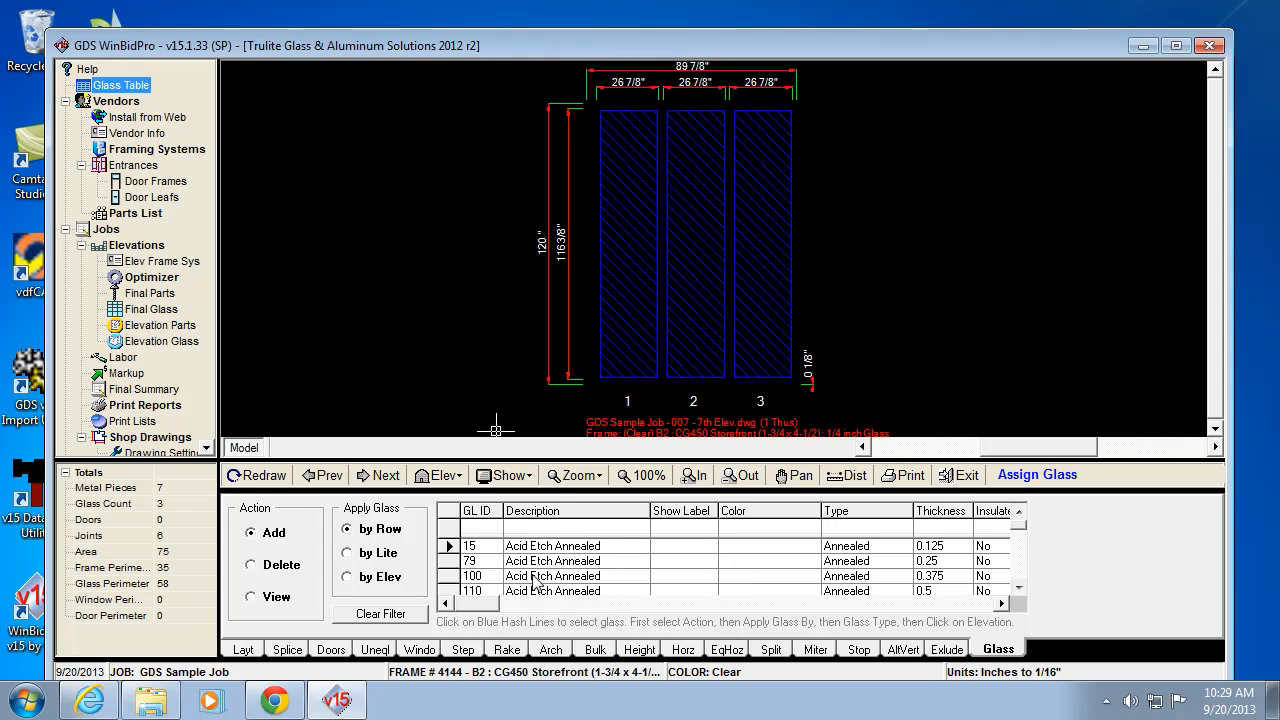
- Filter the glass list by description "blue", type "t" and thickness 0.25, and apply tempered blue glass by row to the 7th elevation
text(blue)
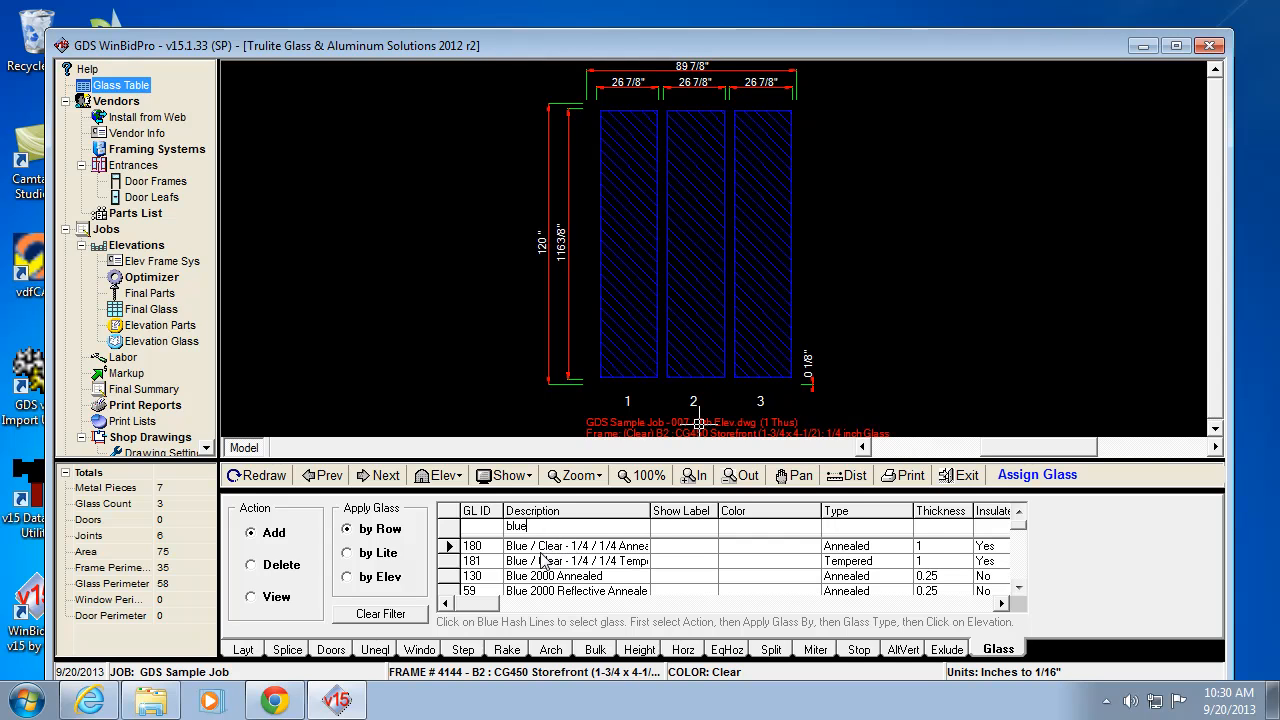
click(862, 527)
text(t)
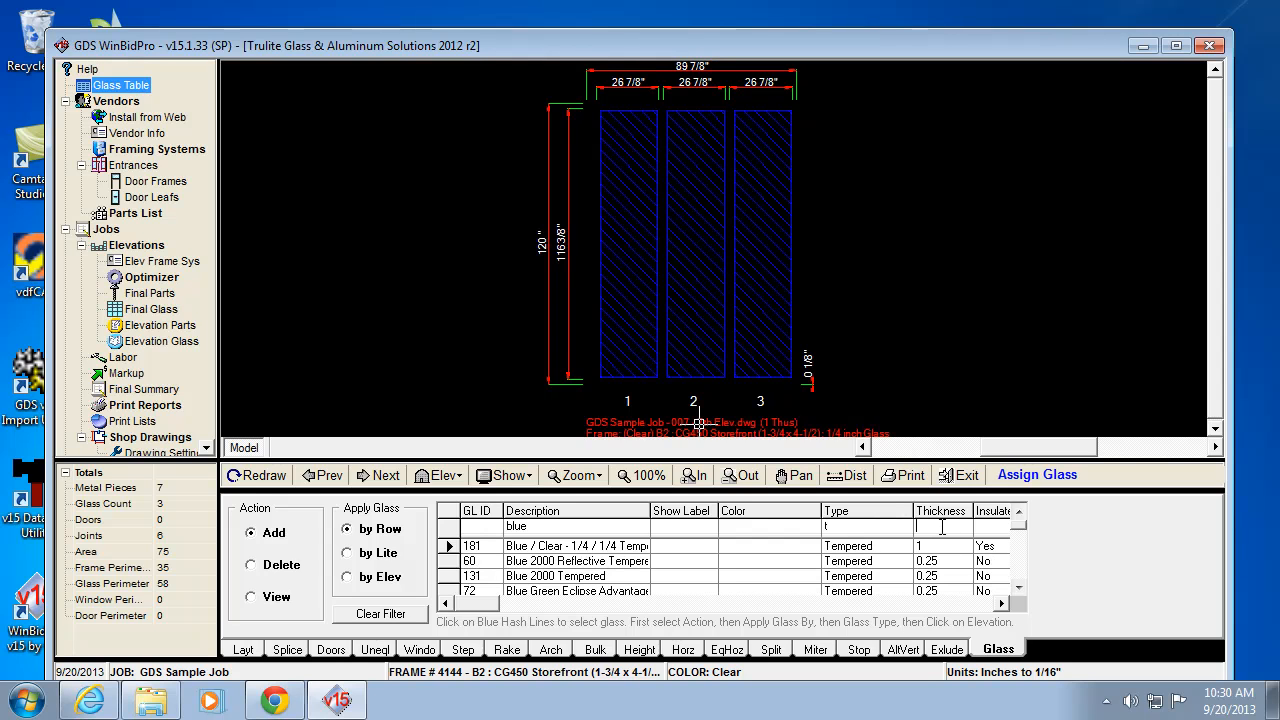
text(.2)
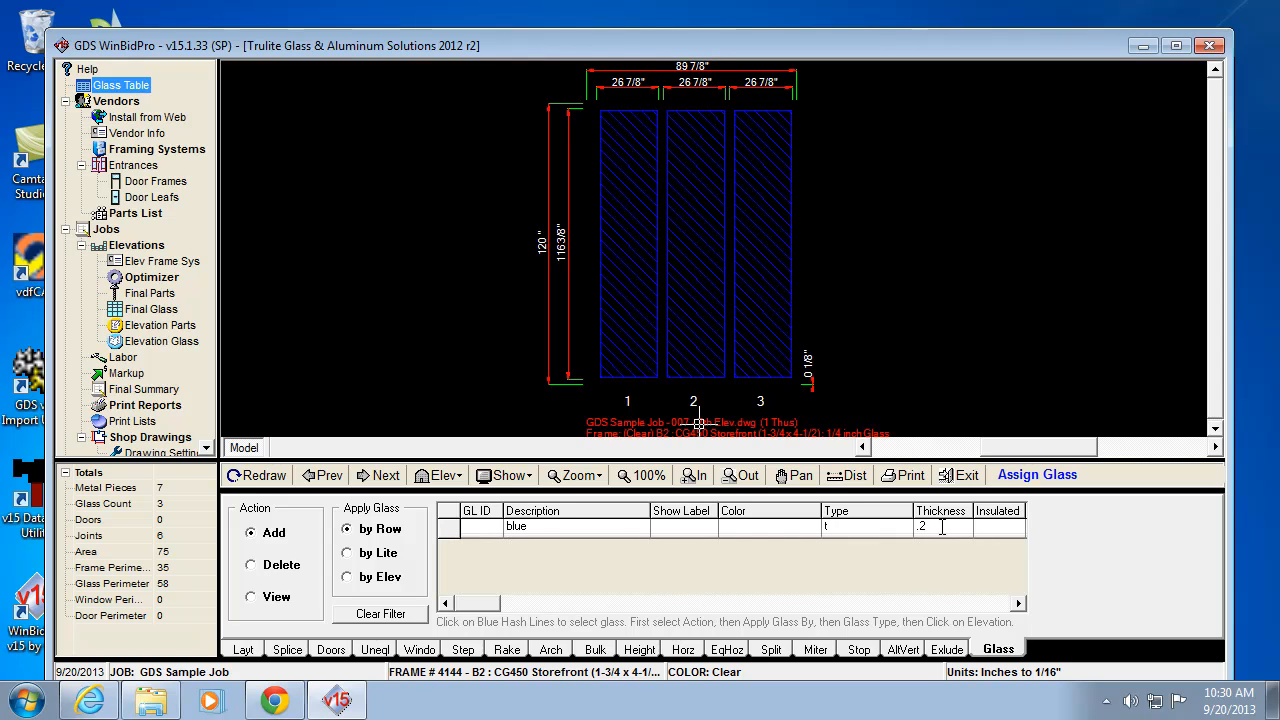
key(BackSpace)
key(BackSpace)
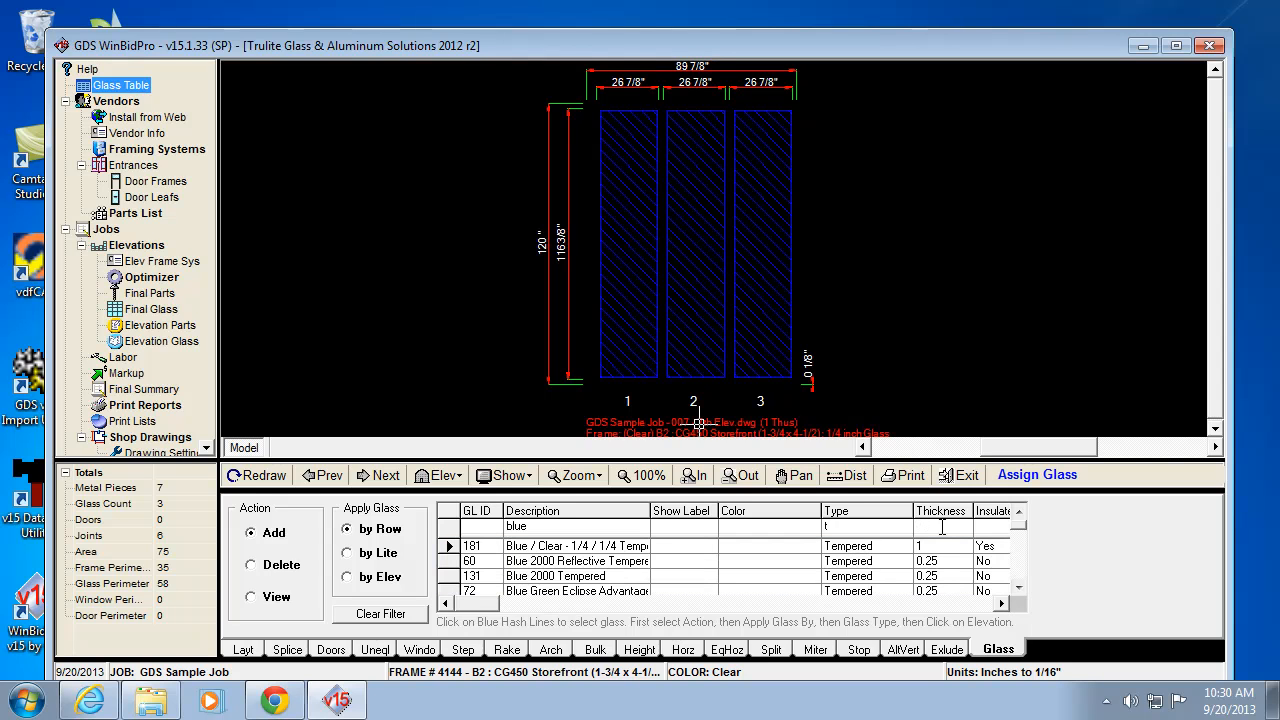
text(0.25)
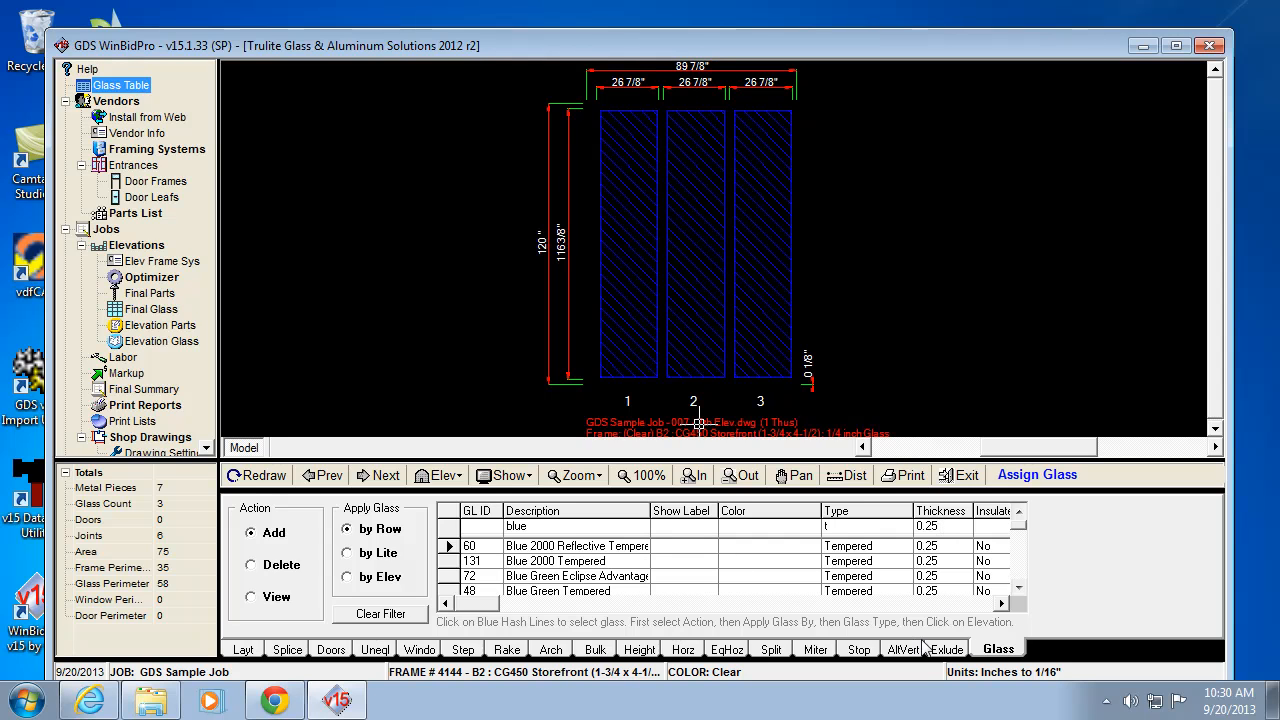
click(995, 529)
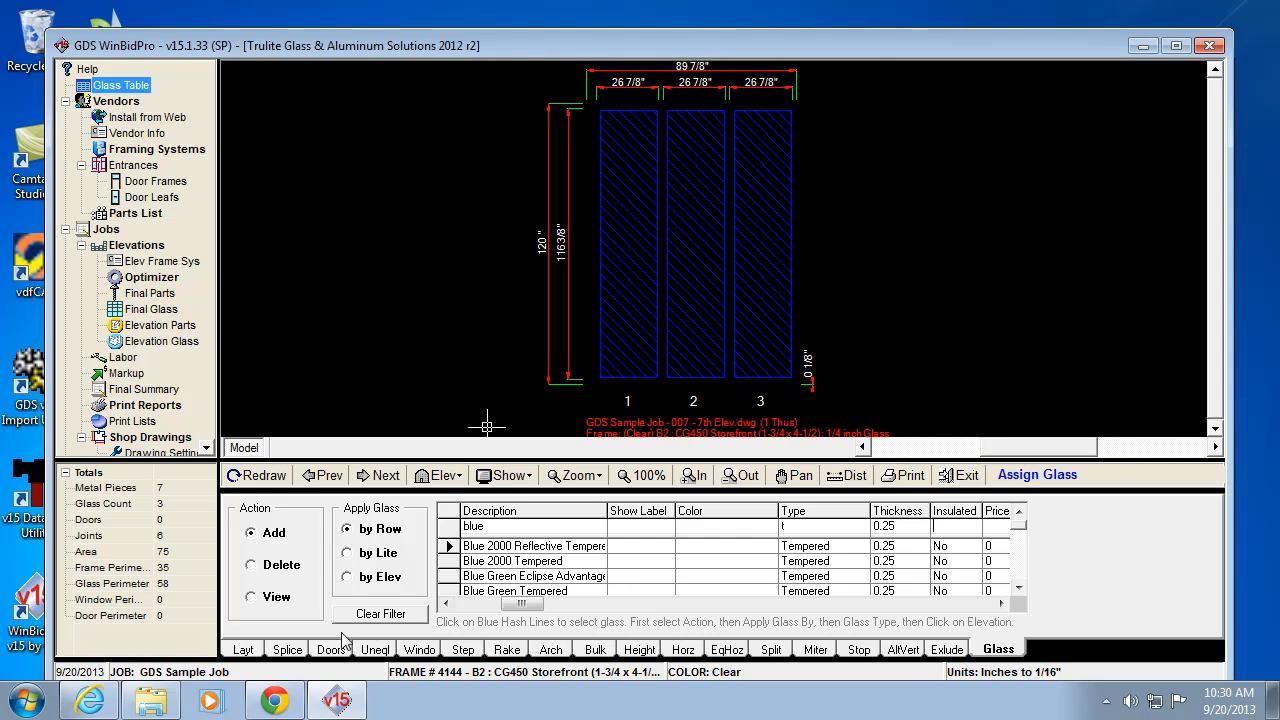
click(347, 530)
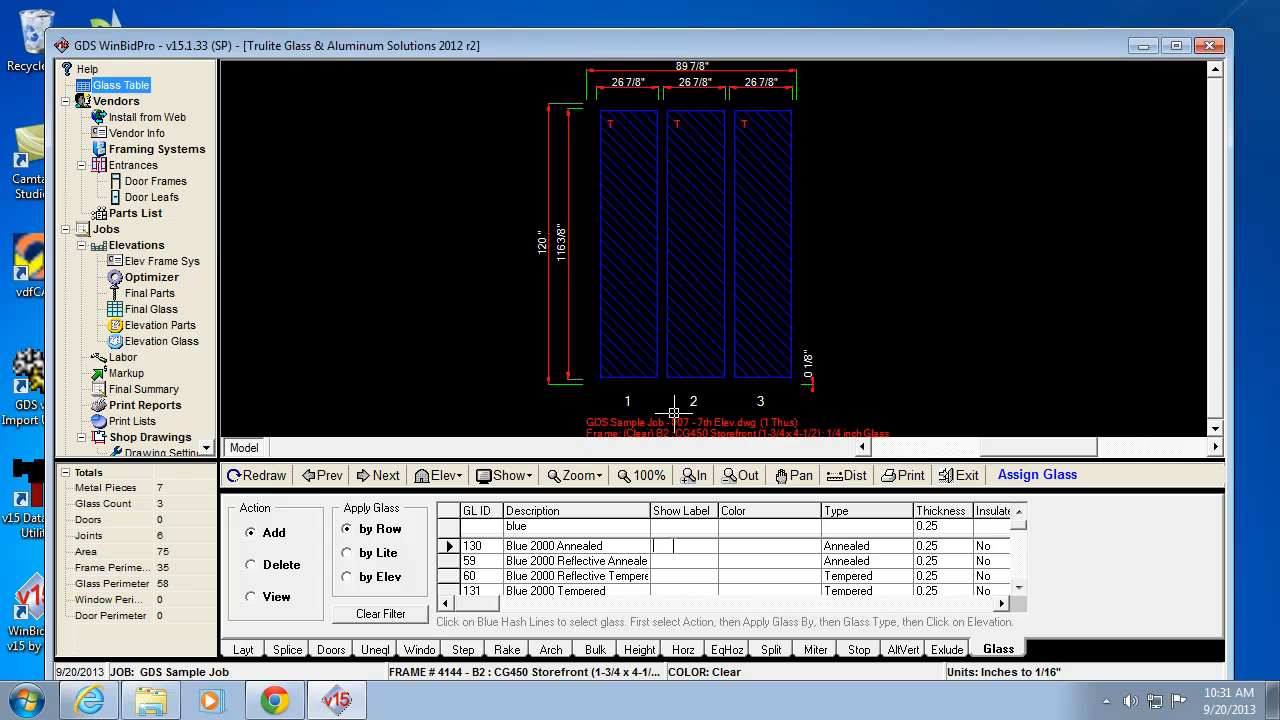
- In the Glass Table, filter for glass ID 130 and set its Show Label to "Blue-A"
double_click(113, 87)
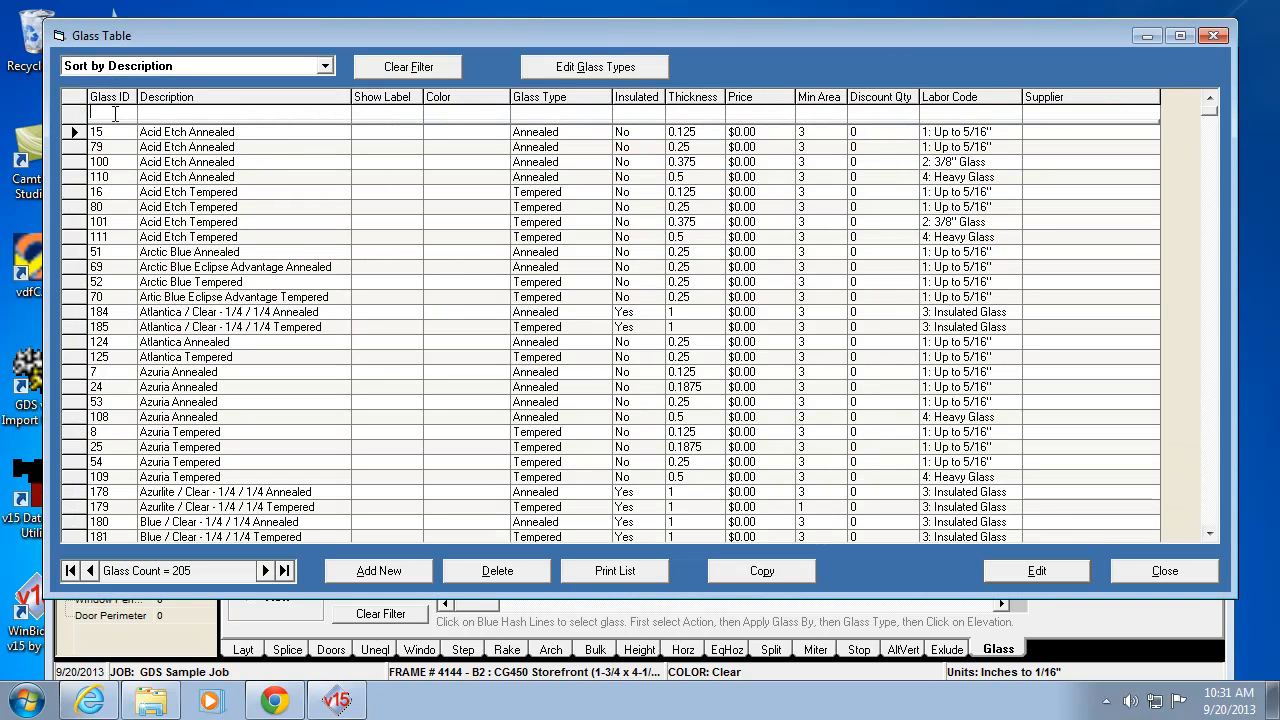
click(115, 112)
text(130)
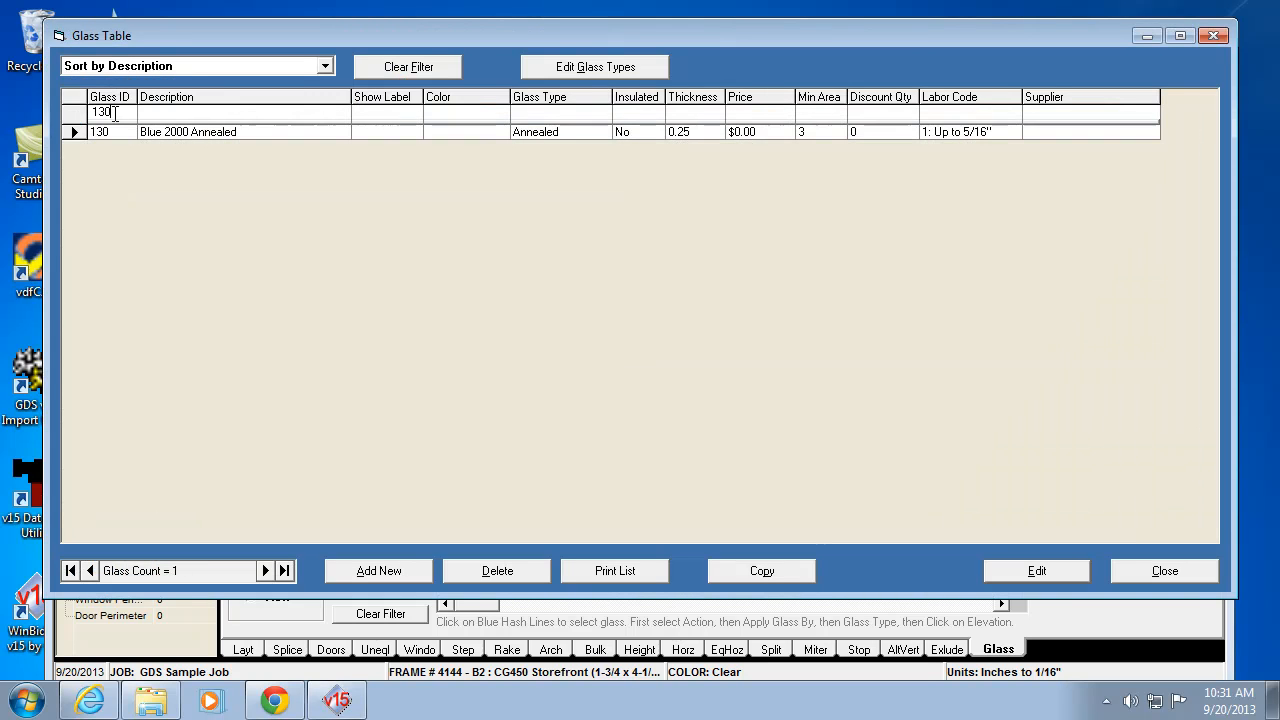
click(385, 136)
text(Blue-A)
key(Tab)
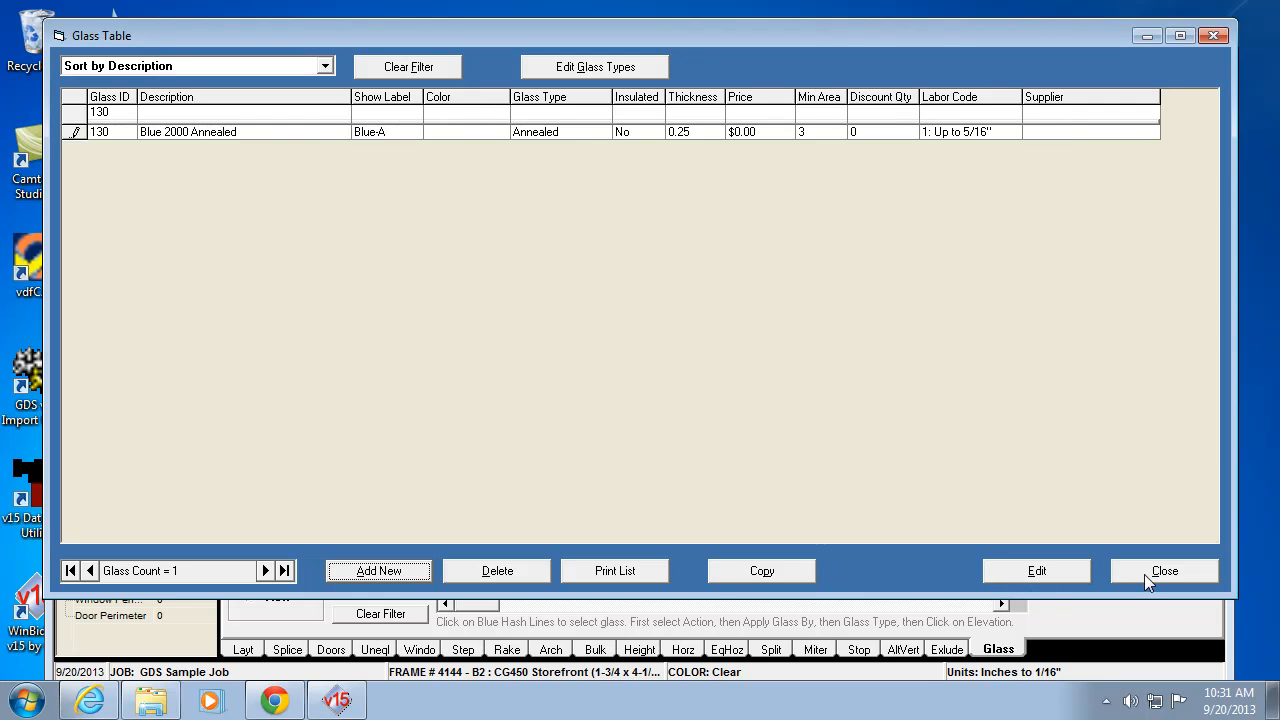
click(636, 133)
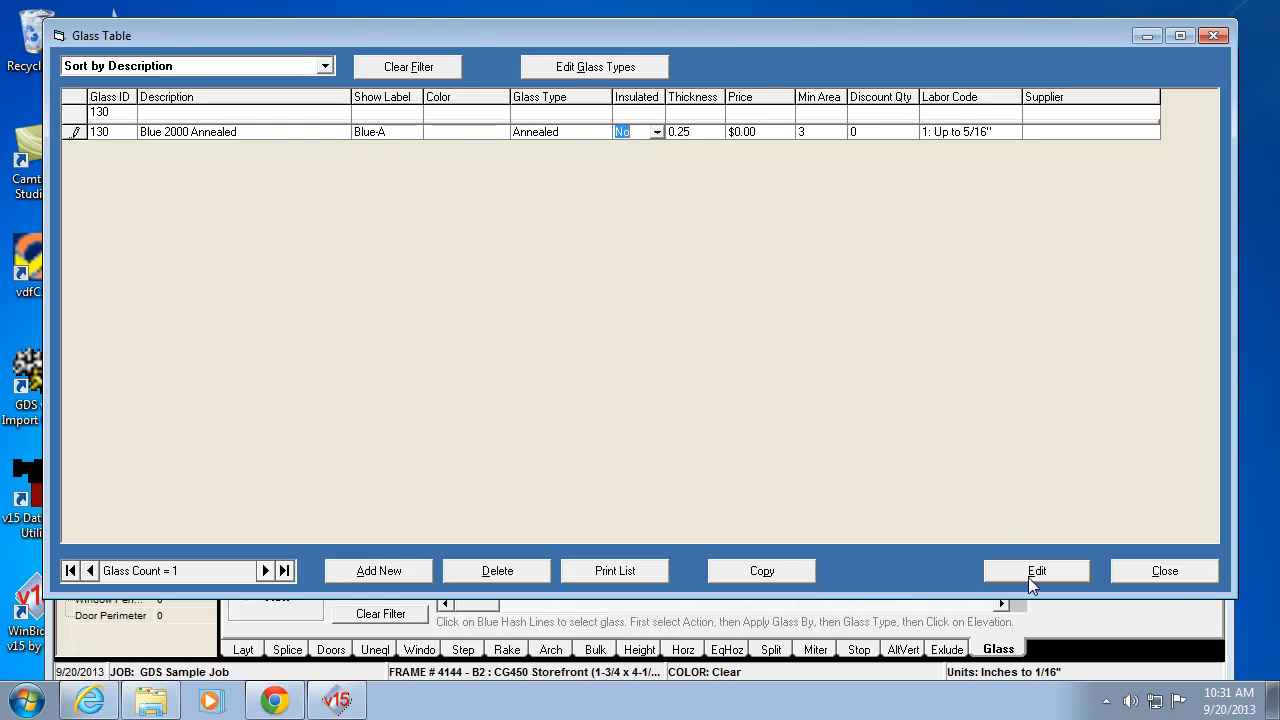
click(1168, 572)
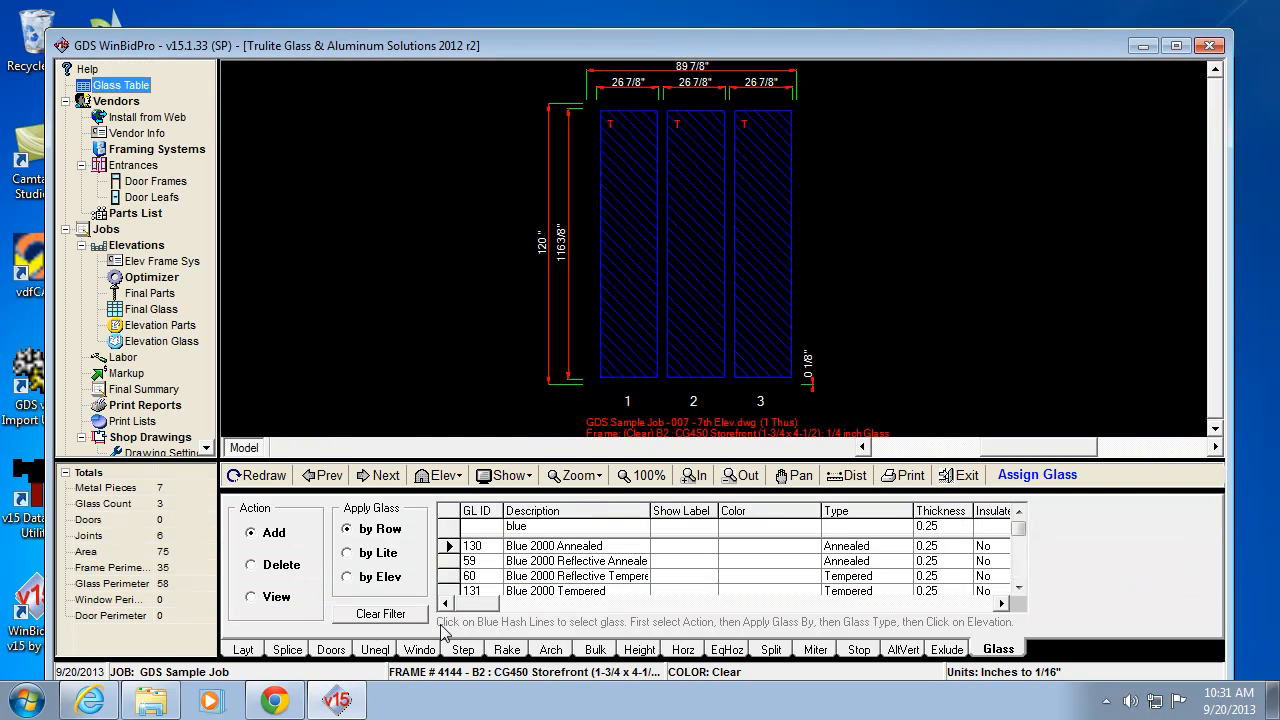
- Reload the glass assignment list, filter it by GL ID 130, and apply Blue 2000 Annealed by row to the 7th elevation
click(246, 650)
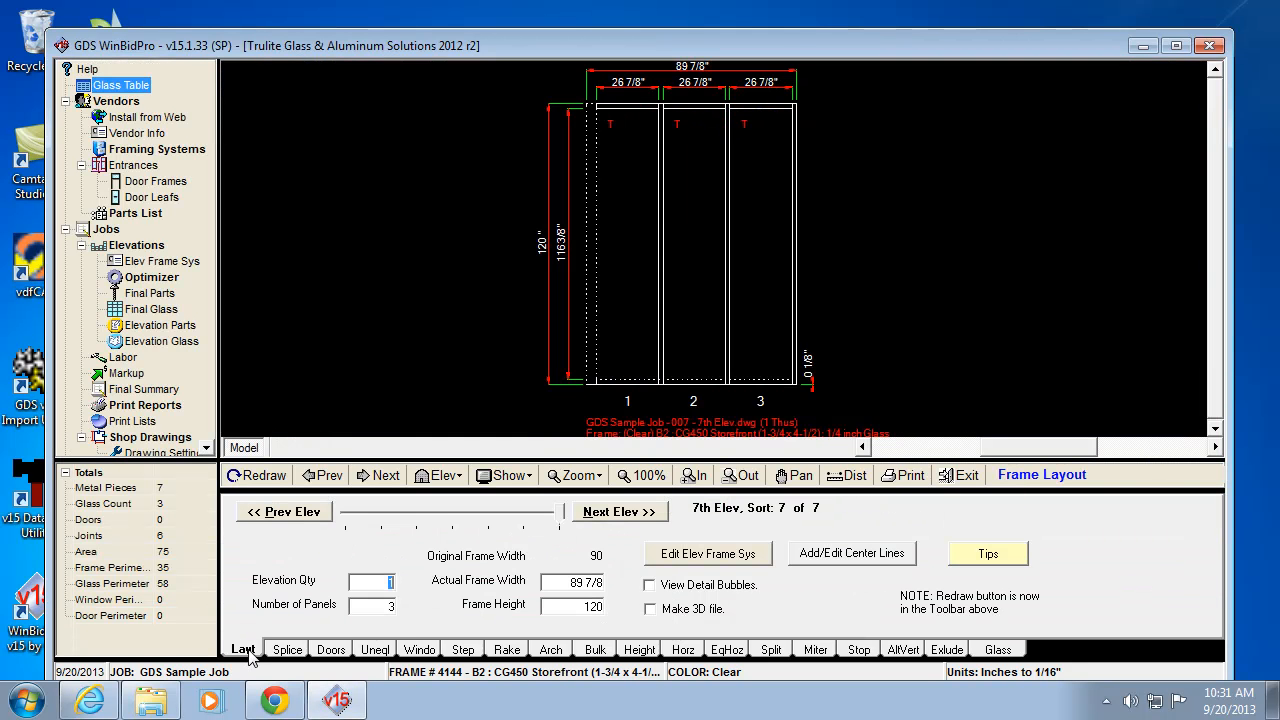
click(998, 650)
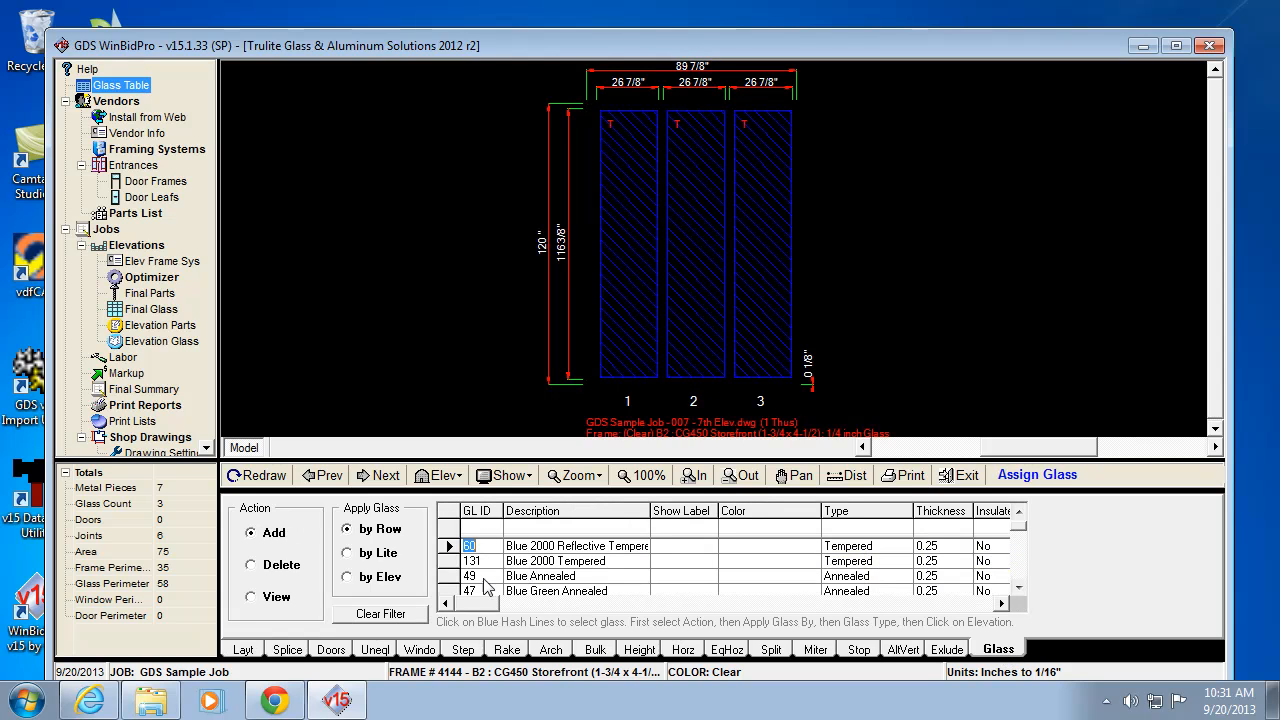
click(477, 528)
text(130)
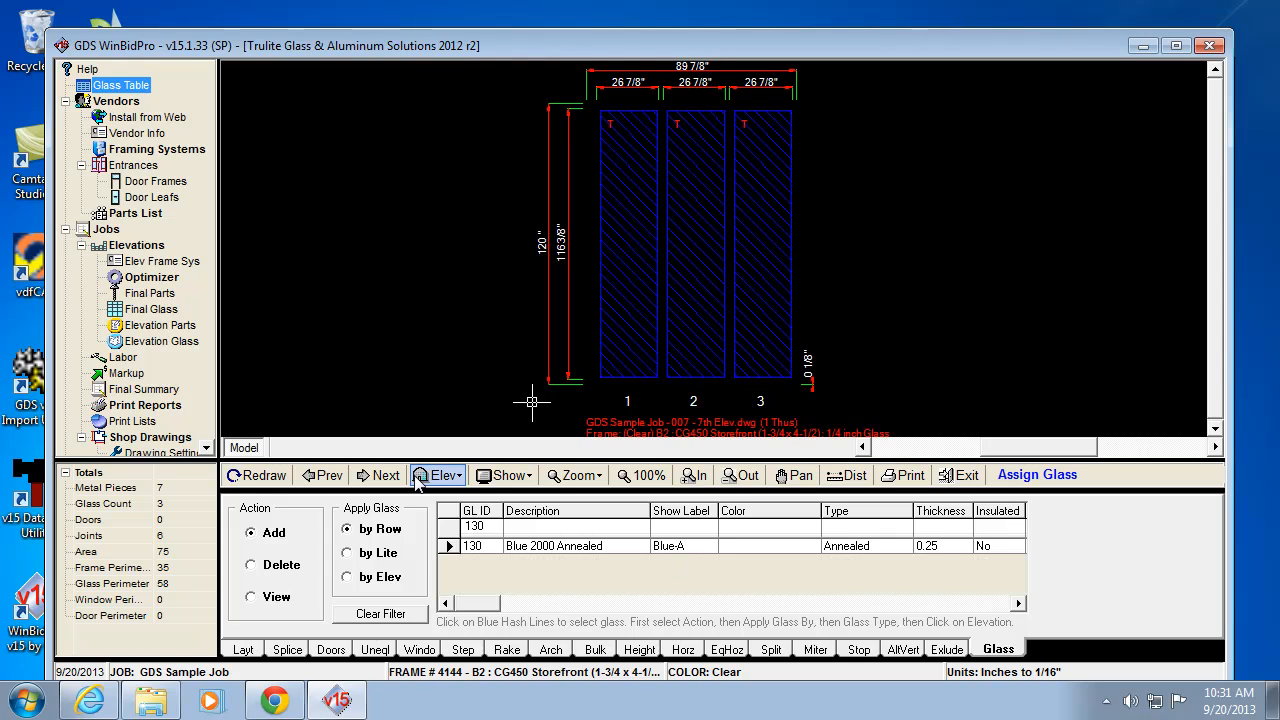
click(643, 259)
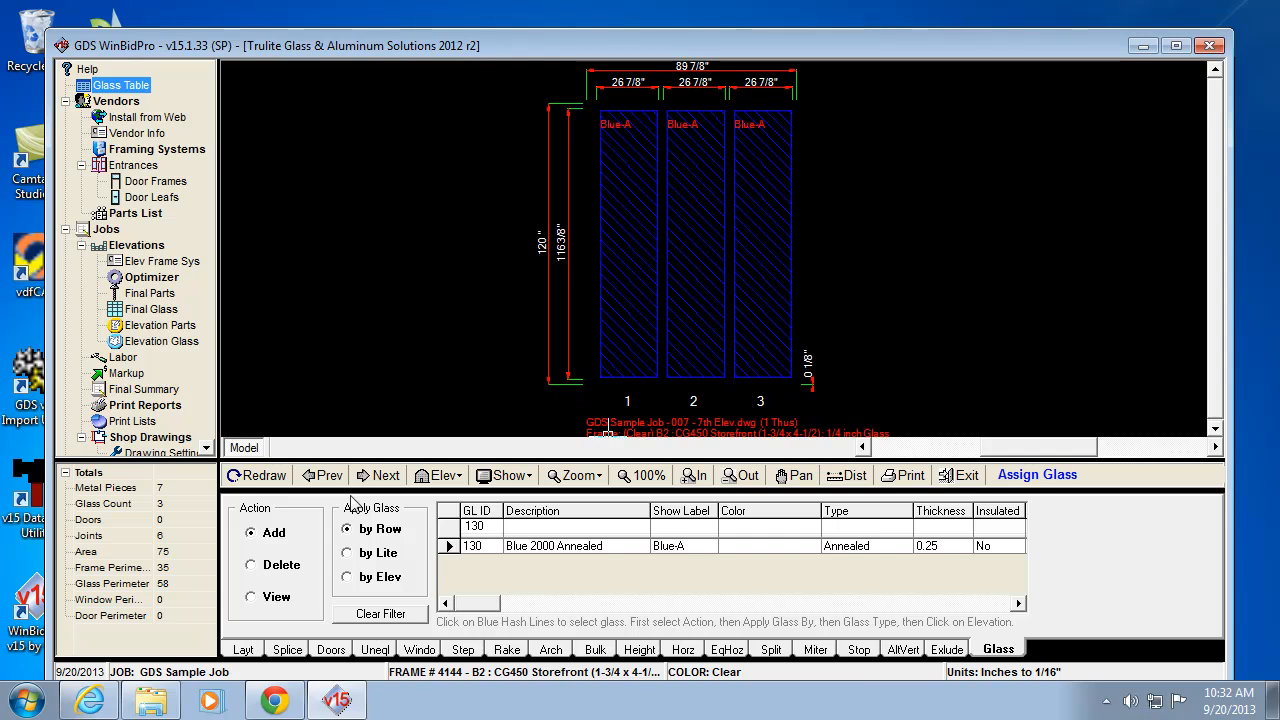
- On the Sixth elevation, filter glass by type "t" and GL ID "13", and apply Blue 2000 Tempered (ID 131) by row
click(327, 475)
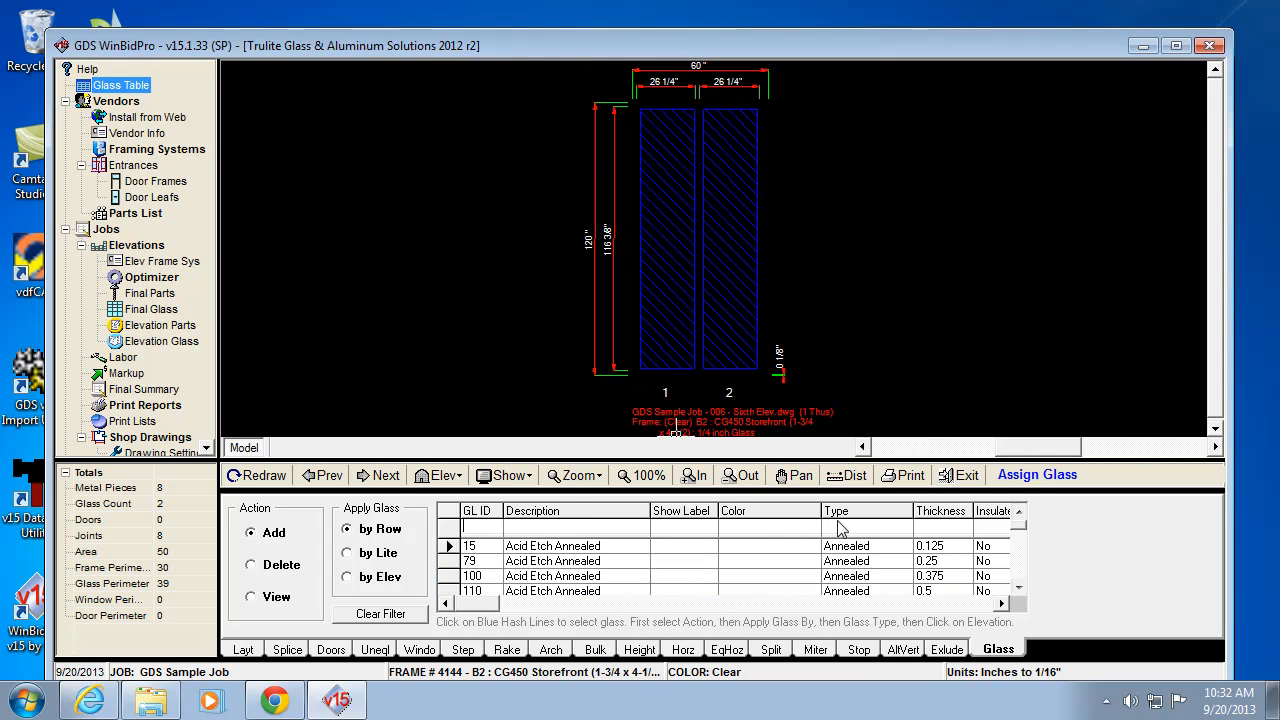
text(t)
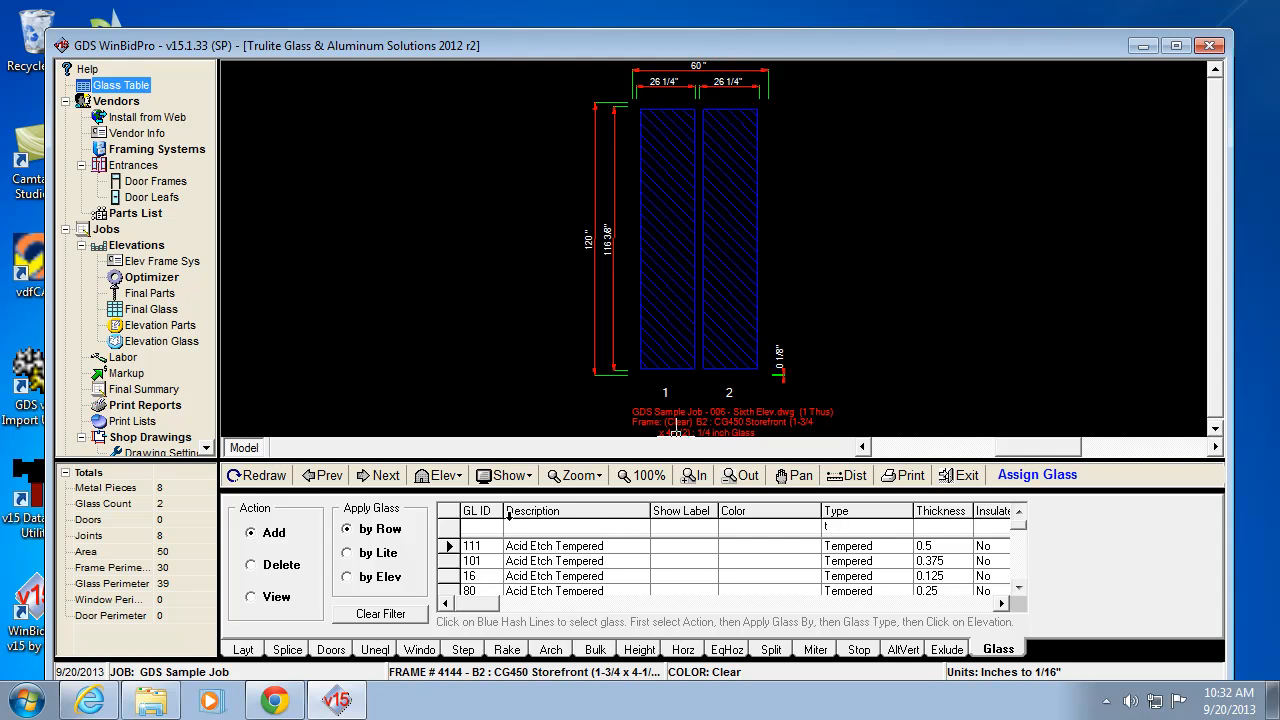
click(484, 527)
text(13)
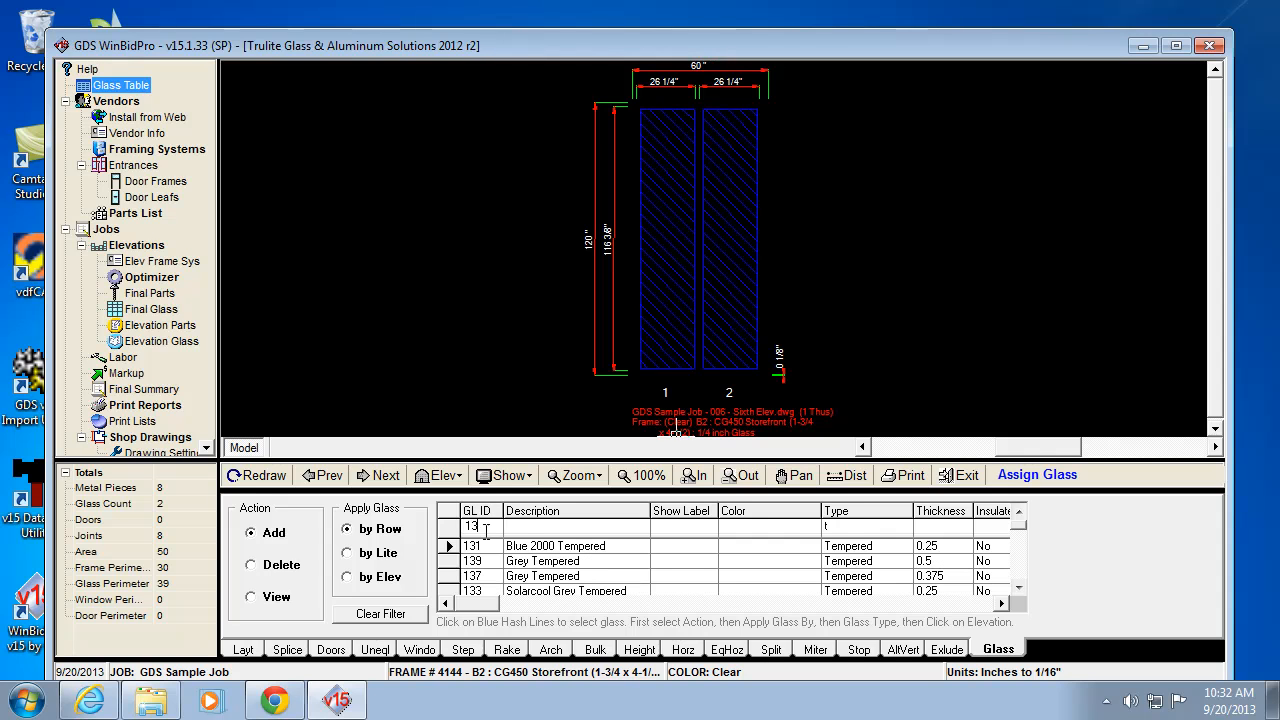
click(530, 546)
click(670, 265)
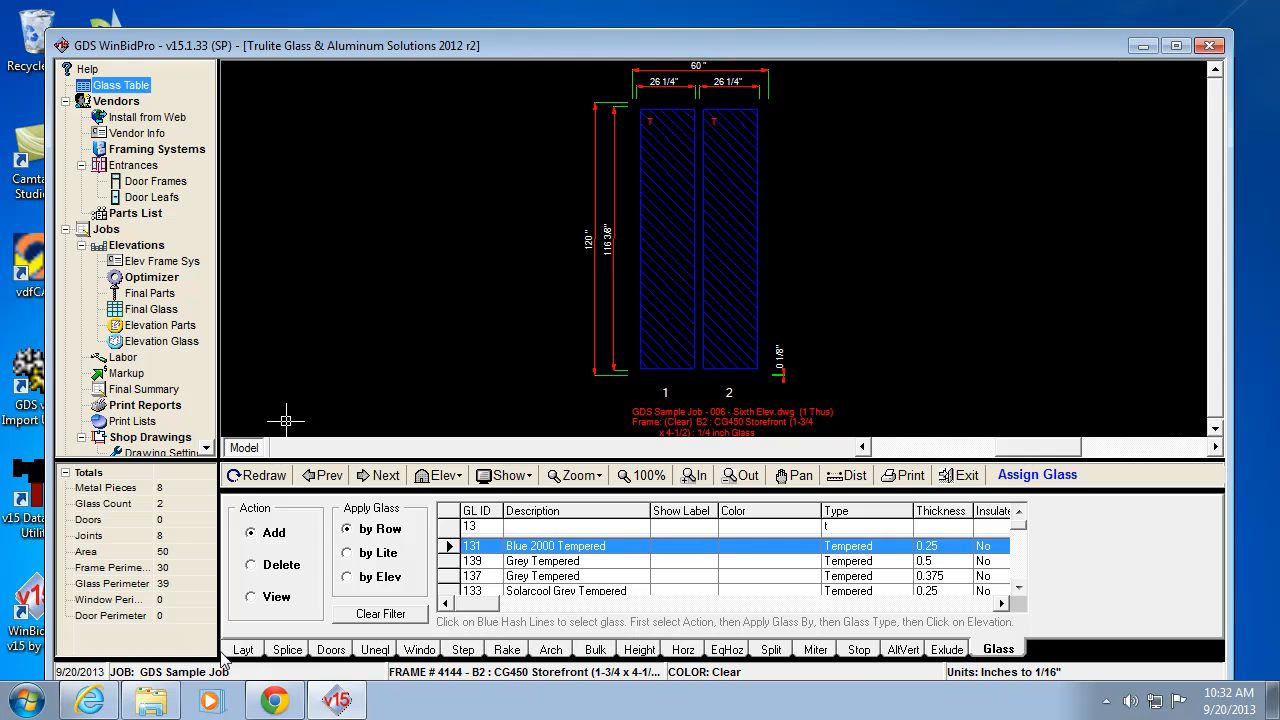
- On the Fifth Elevation, filter descriptions by "gr" and apply Green 2000 Reflective Tempered (ID 127) to the entire elevation
click(328, 476)
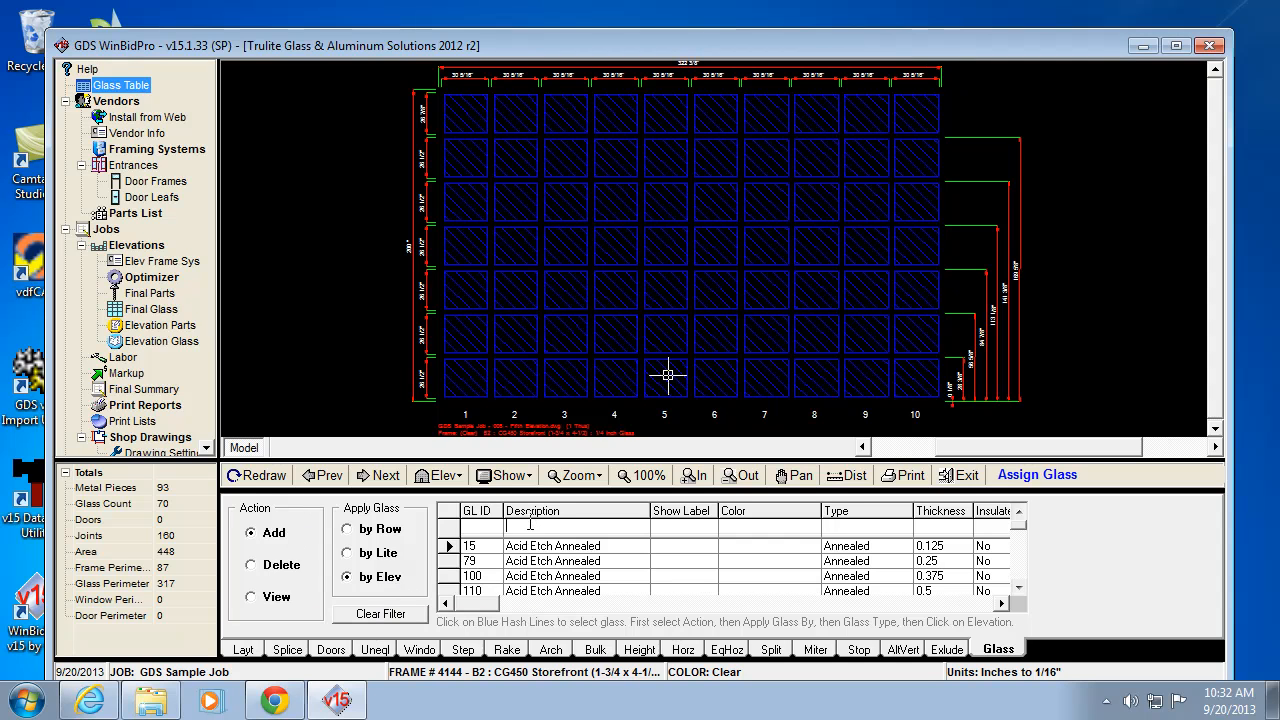
text(gr)
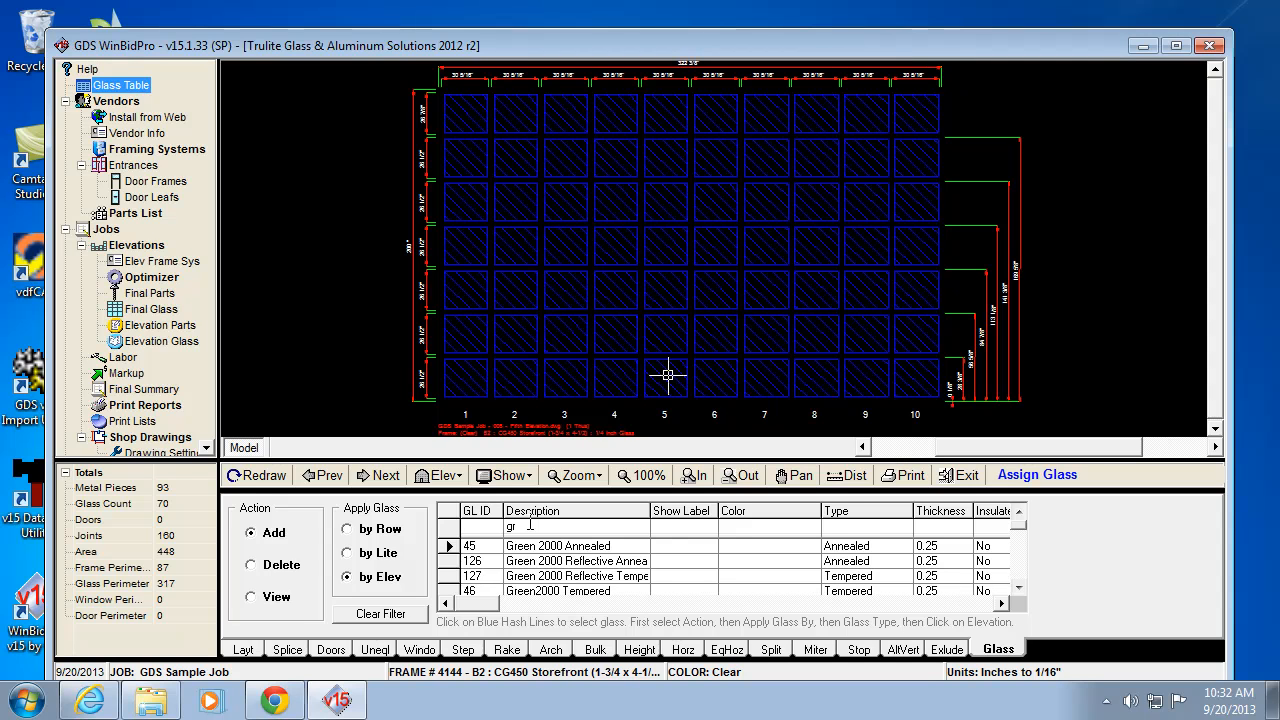
click(588, 580)
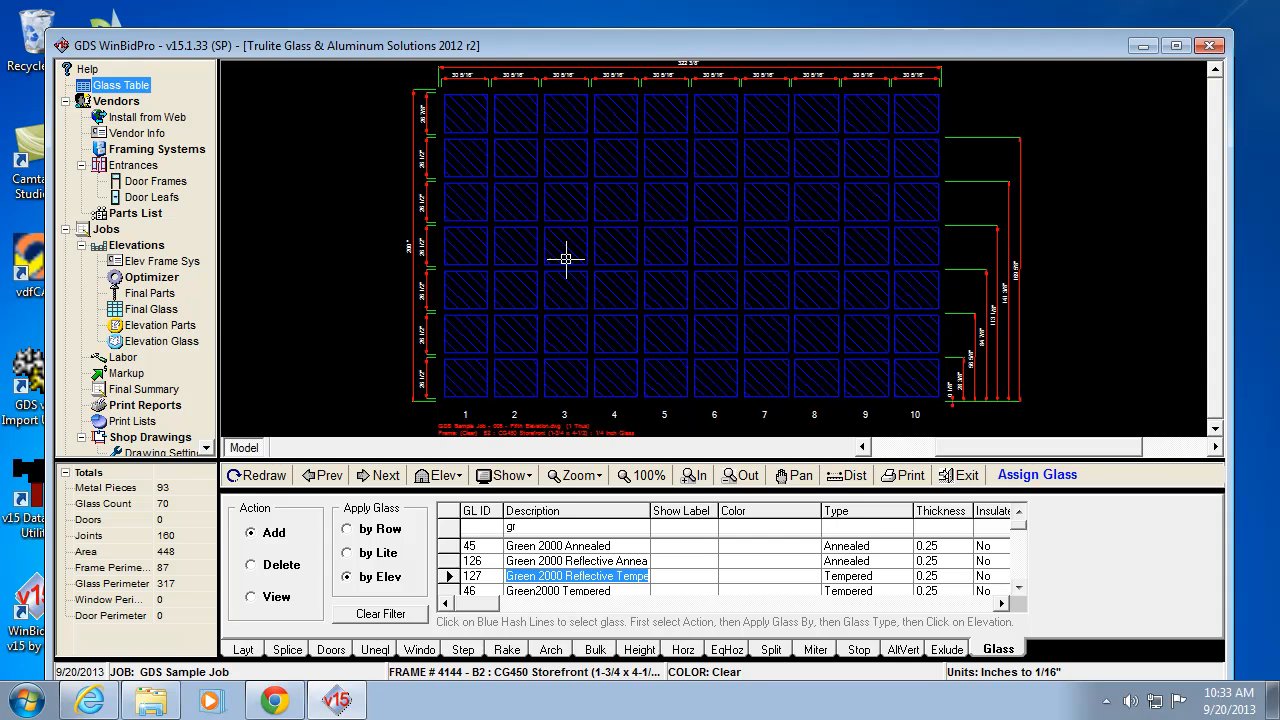
click(657, 209)
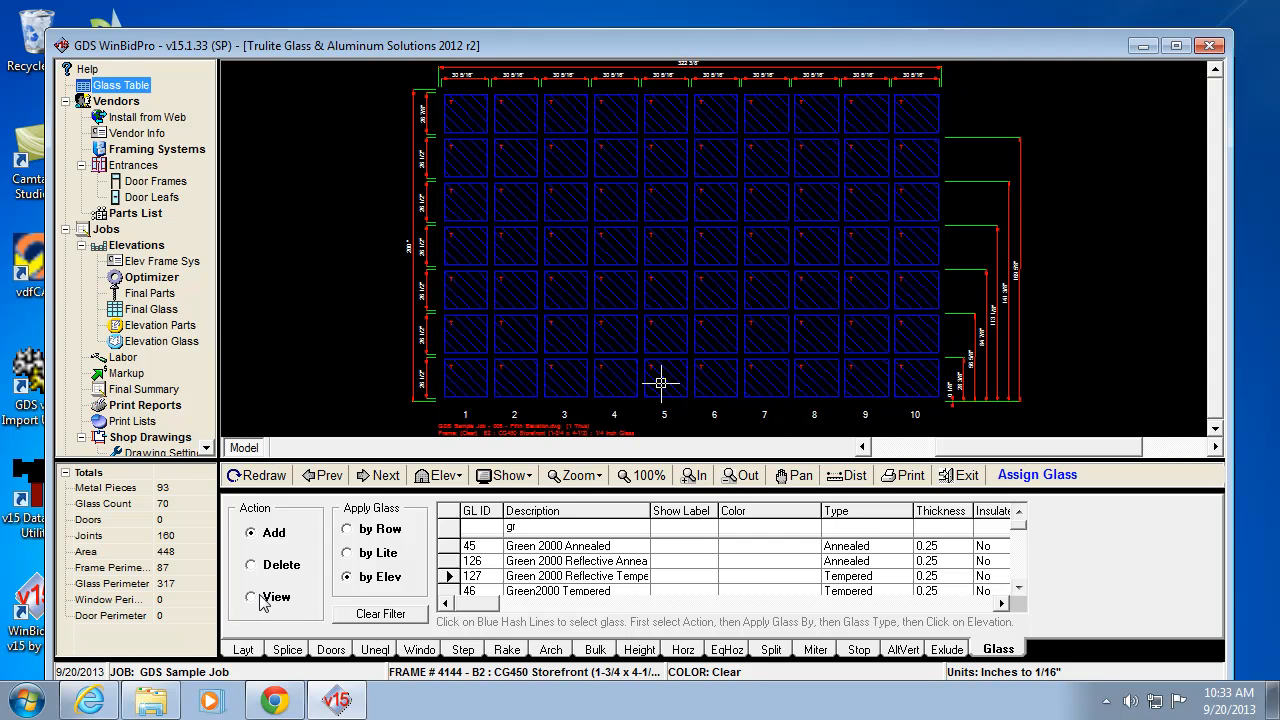
- On the Fourth Elevation, filter descriptions by "gre" and apply Green 2000 Reflective Tempered (ID 127) by row to the three lowest rows
click(330, 481)
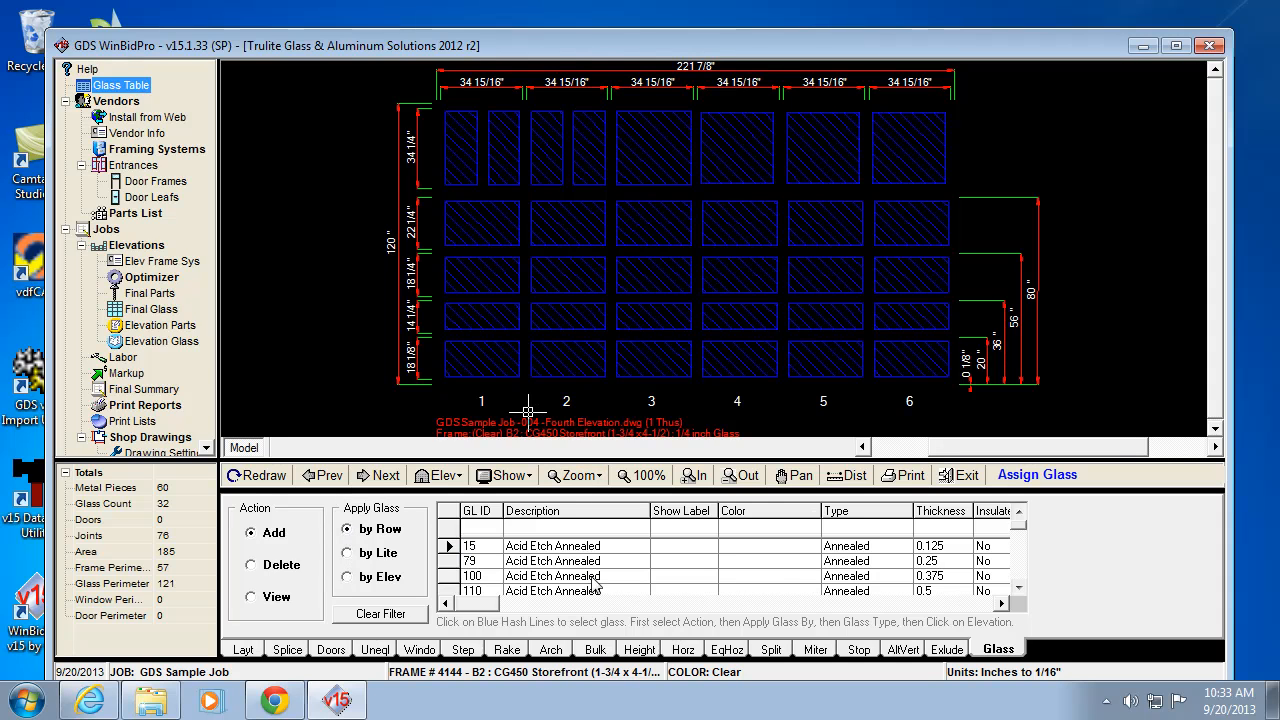
click(539, 528)
text(gre)
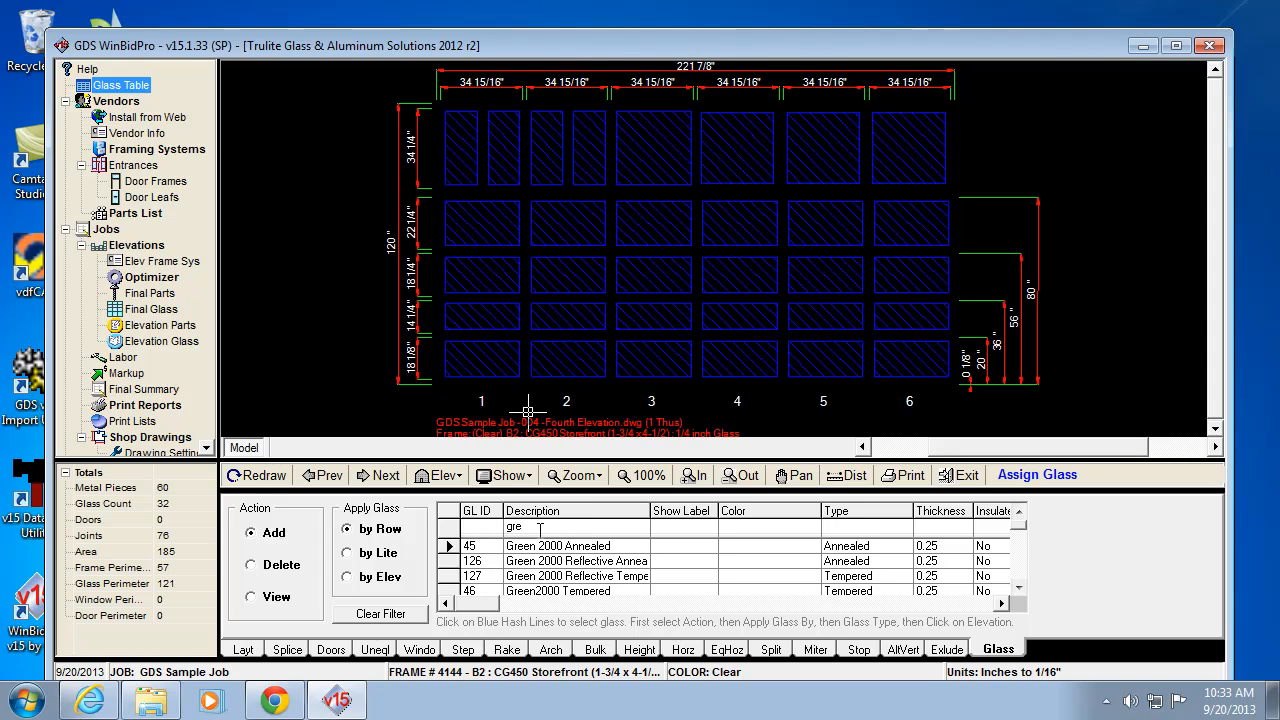
click(447, 576)
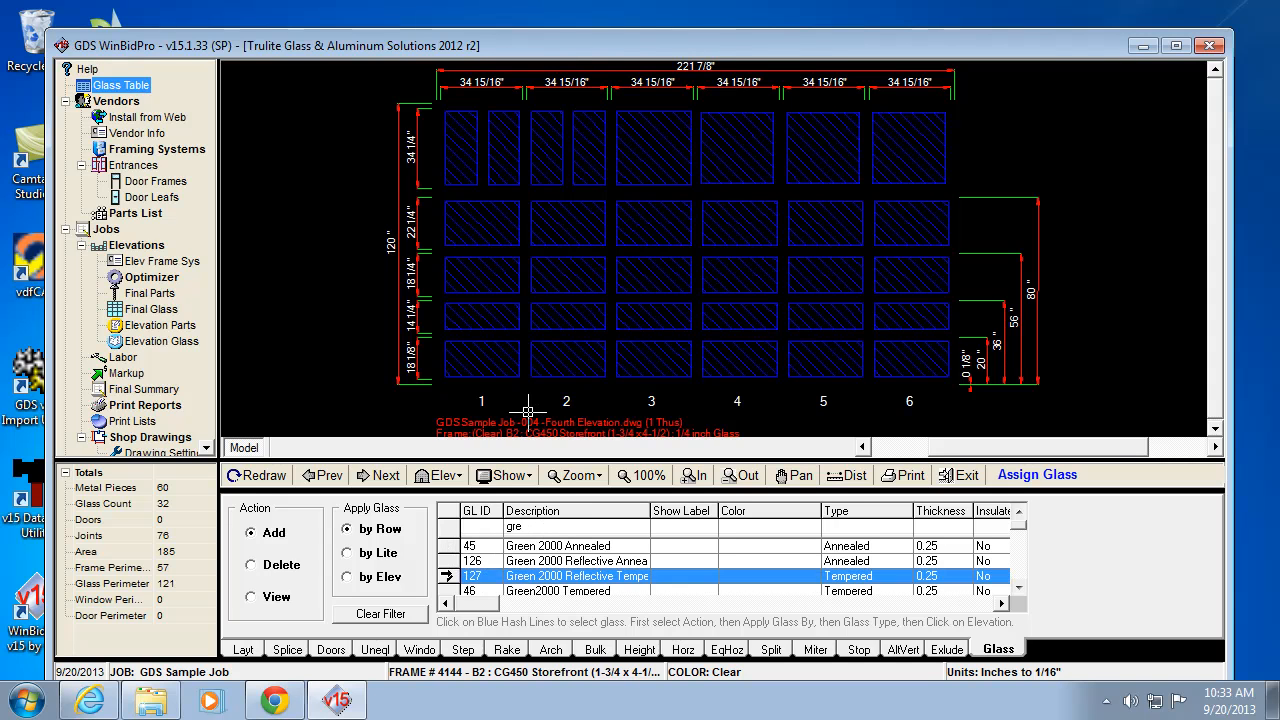
click(492, 367)
click(480, 274)
- Apply Green 2000 Reflective Annealed (ID 126) by row to the two upper rows of the Fourth Elevation
click(497, 562)
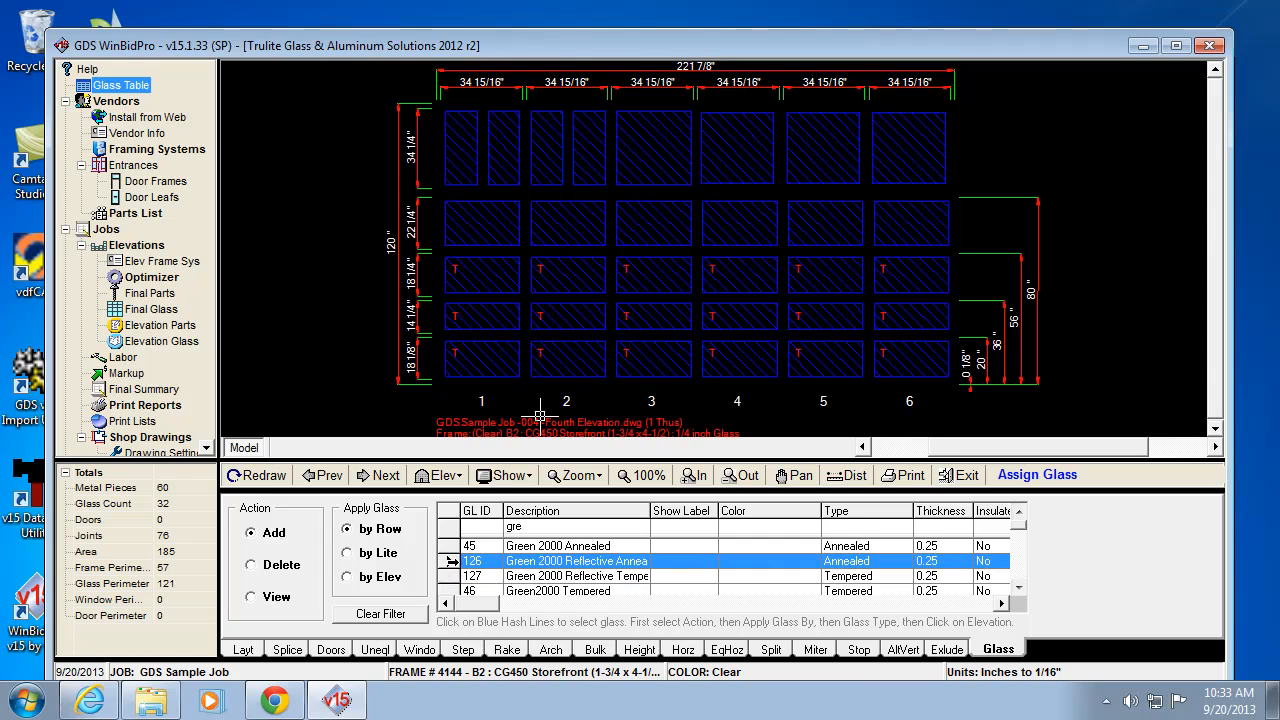
click(501, 229)
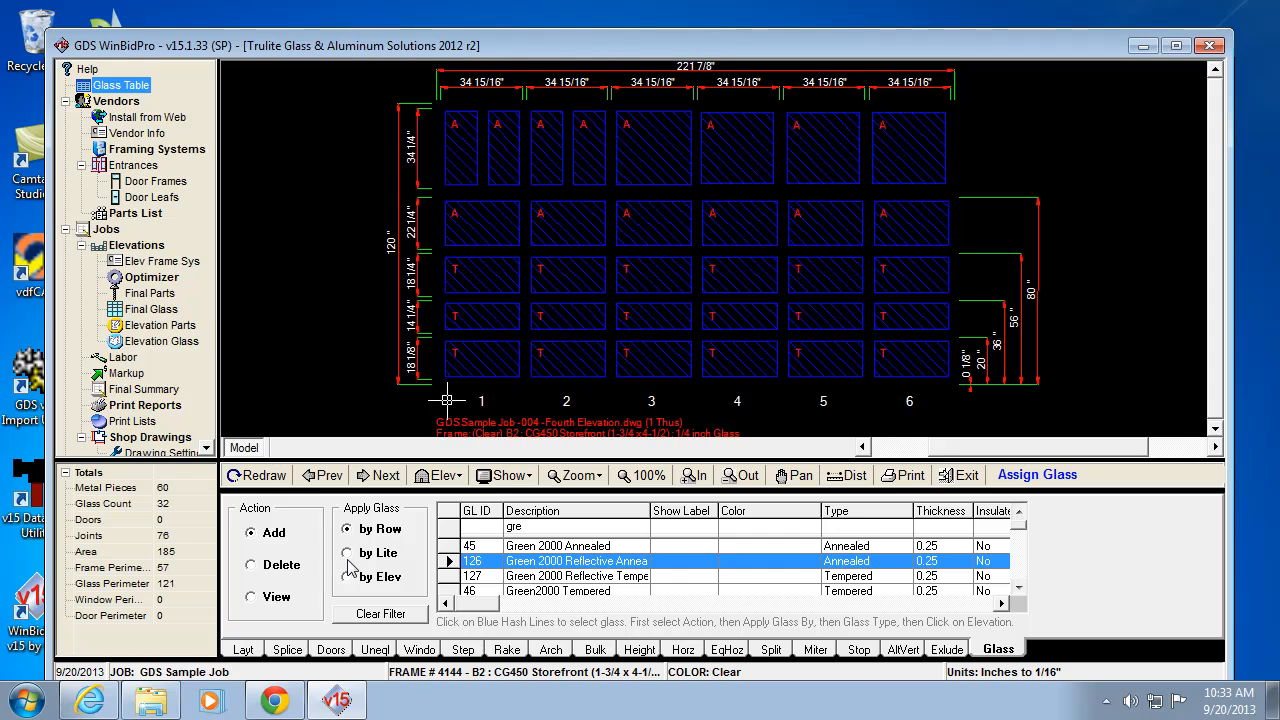
- Apply Green 2000 Reflective Tempered (ID 127) by lite to the four narrow lites in the top row of columns 1 and 2
click(448, 577)
click(514, 150)
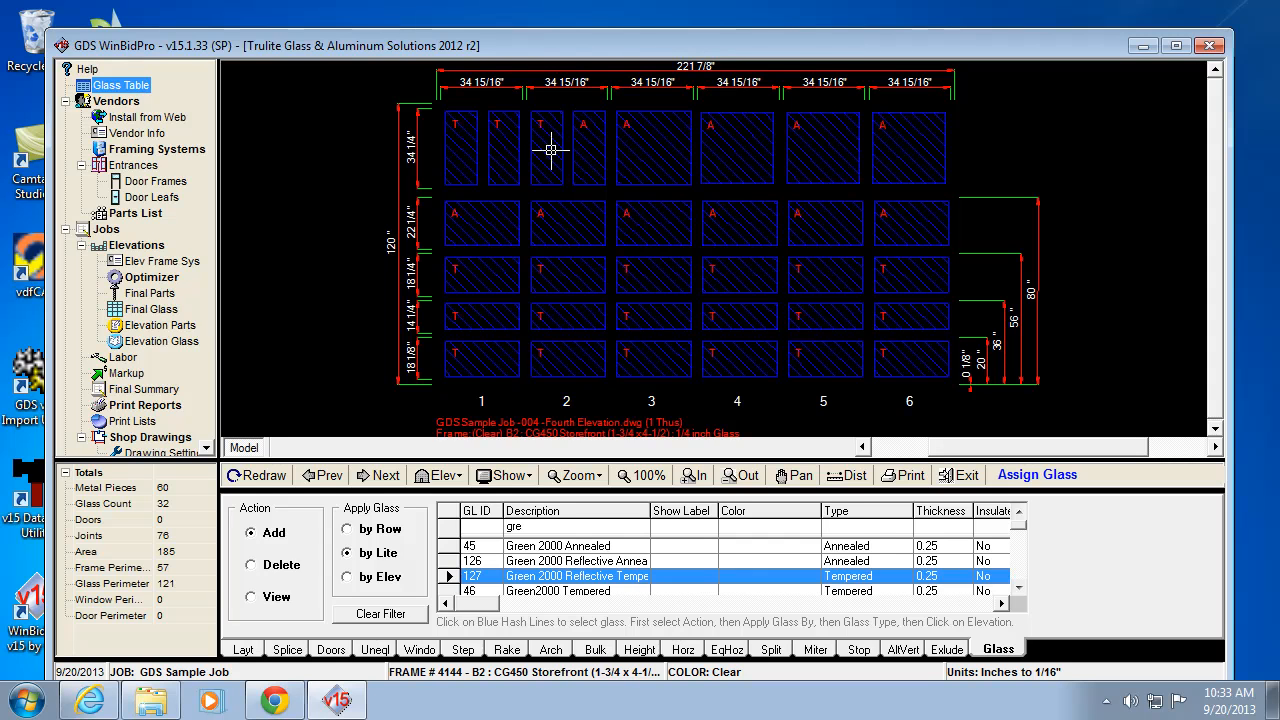
click(591, 137)
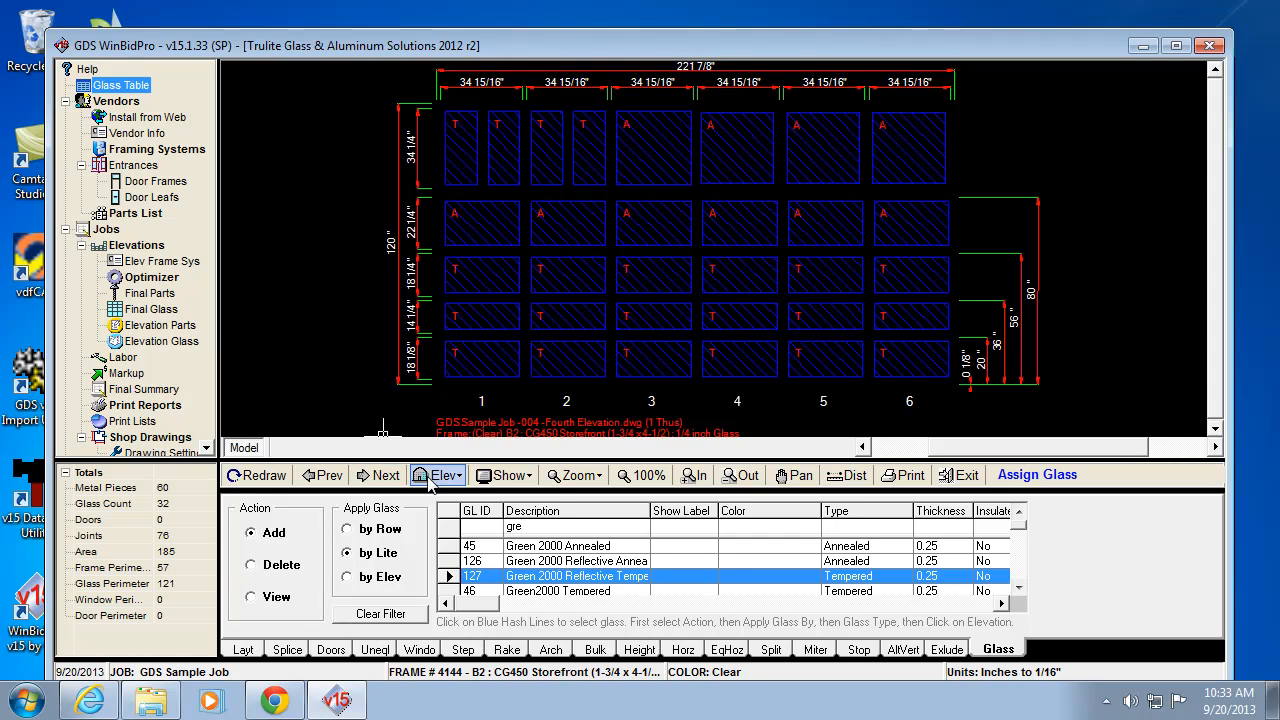
- On the Sixth elevation, delete the glass from lite 2 and assign Blue Annealed (ID 49) to it by lite
click(386, 476)
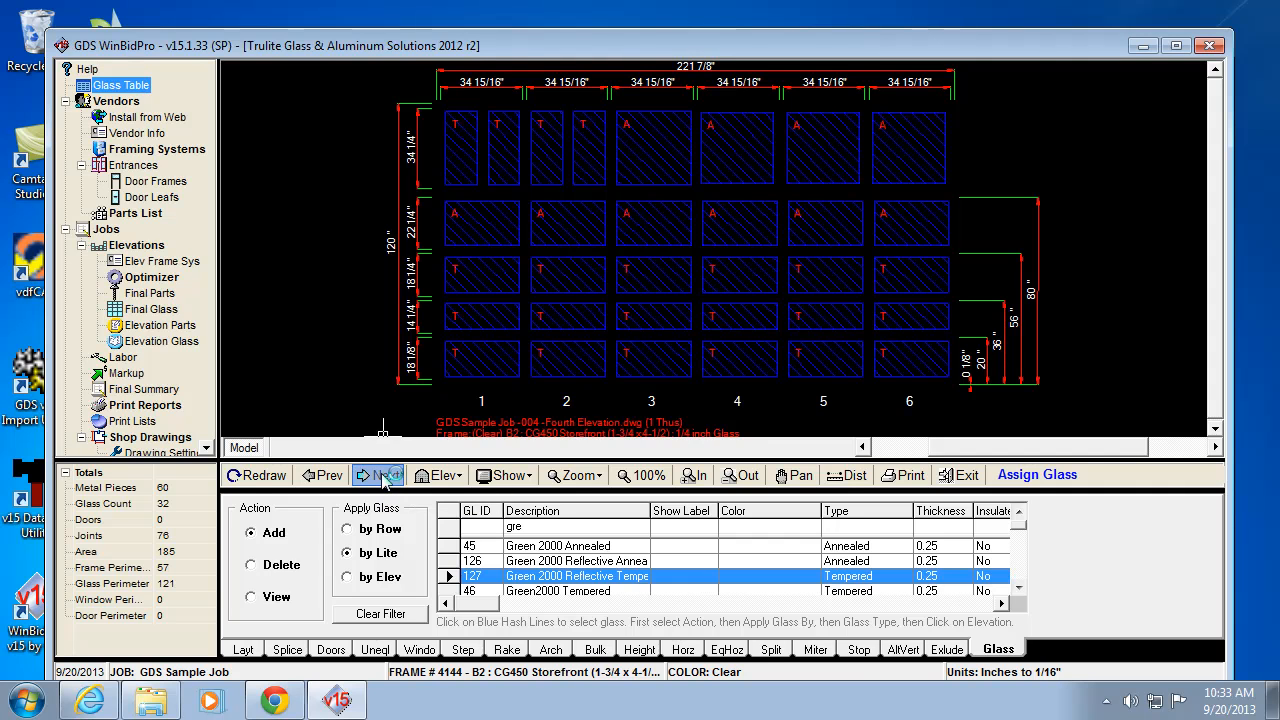
click(386, 476)
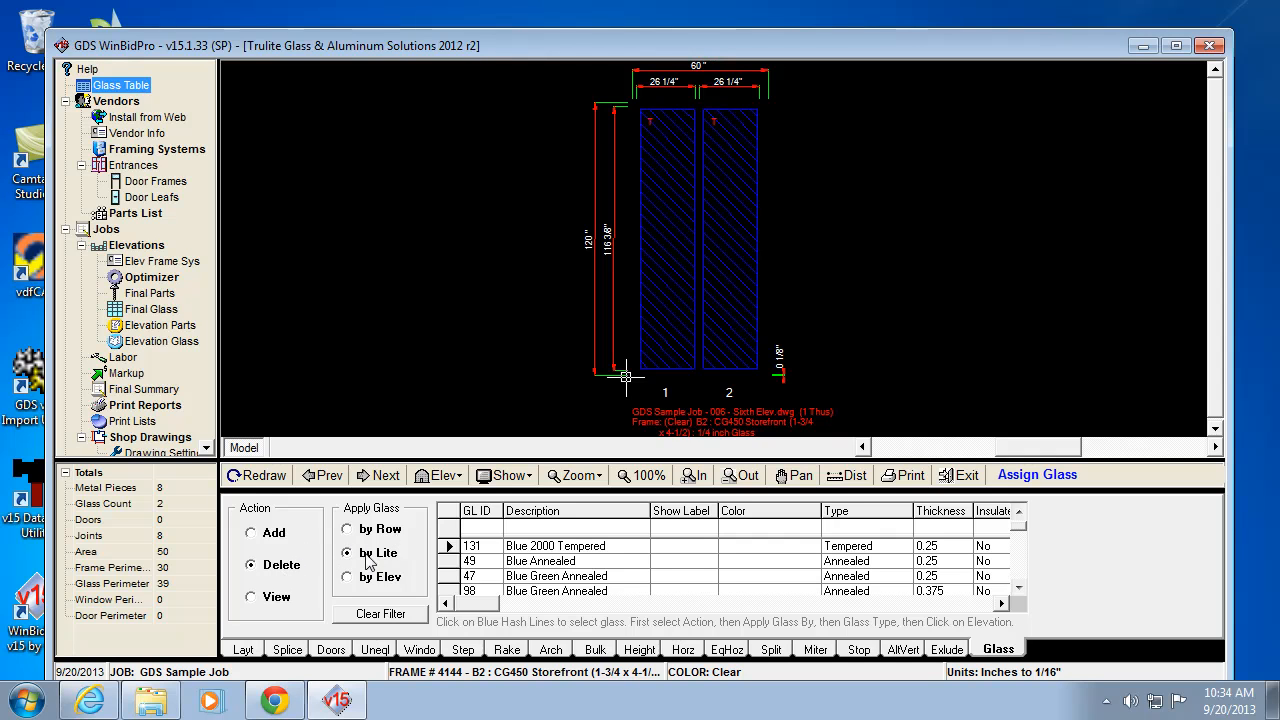
click(744, 224)
click(452, 561)
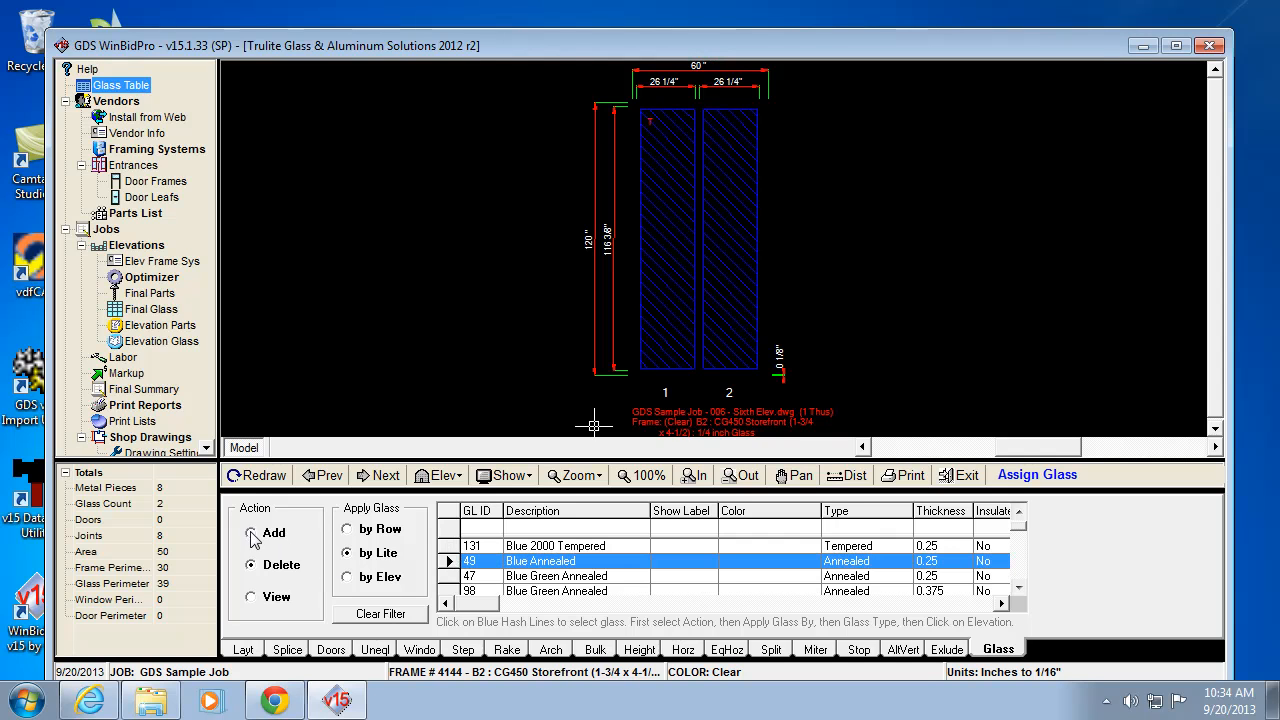
click(734, 263)
- On the Third Elevation, set glass to apply by elevation and filter the list by thickness 0.25 and type "t"
click(326, 476)
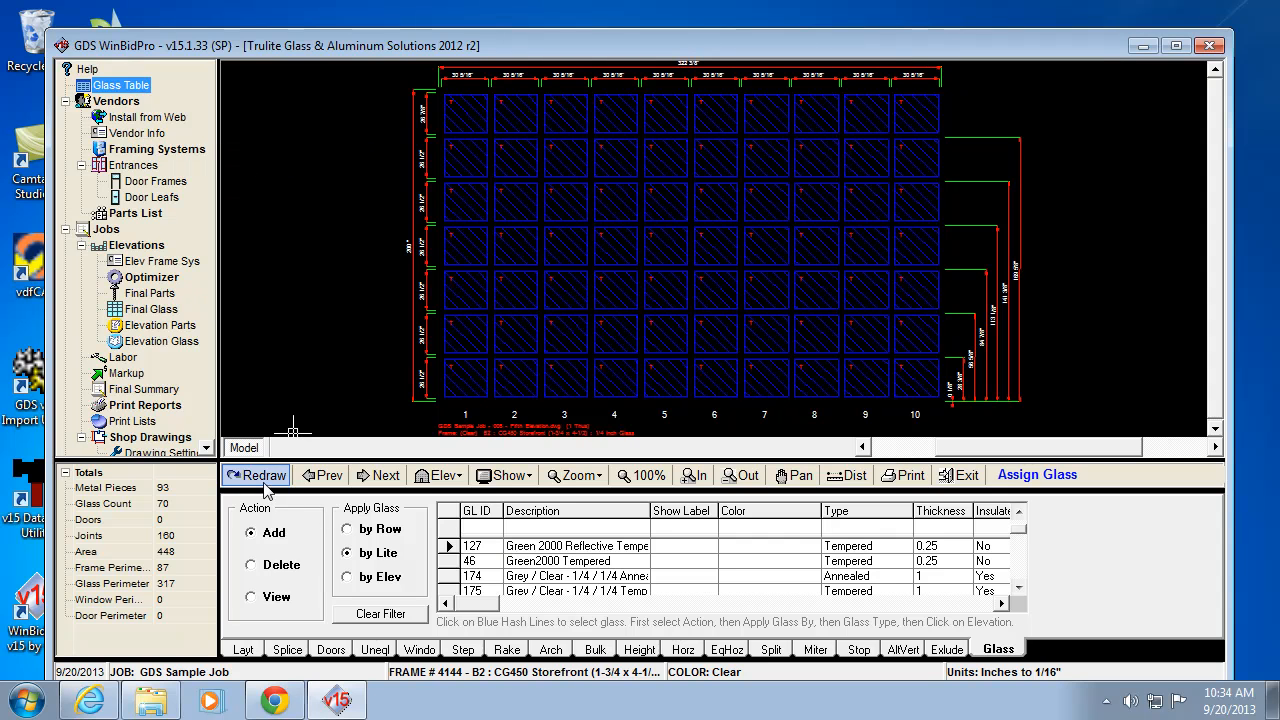
click(318, 480)
click(319, 480)
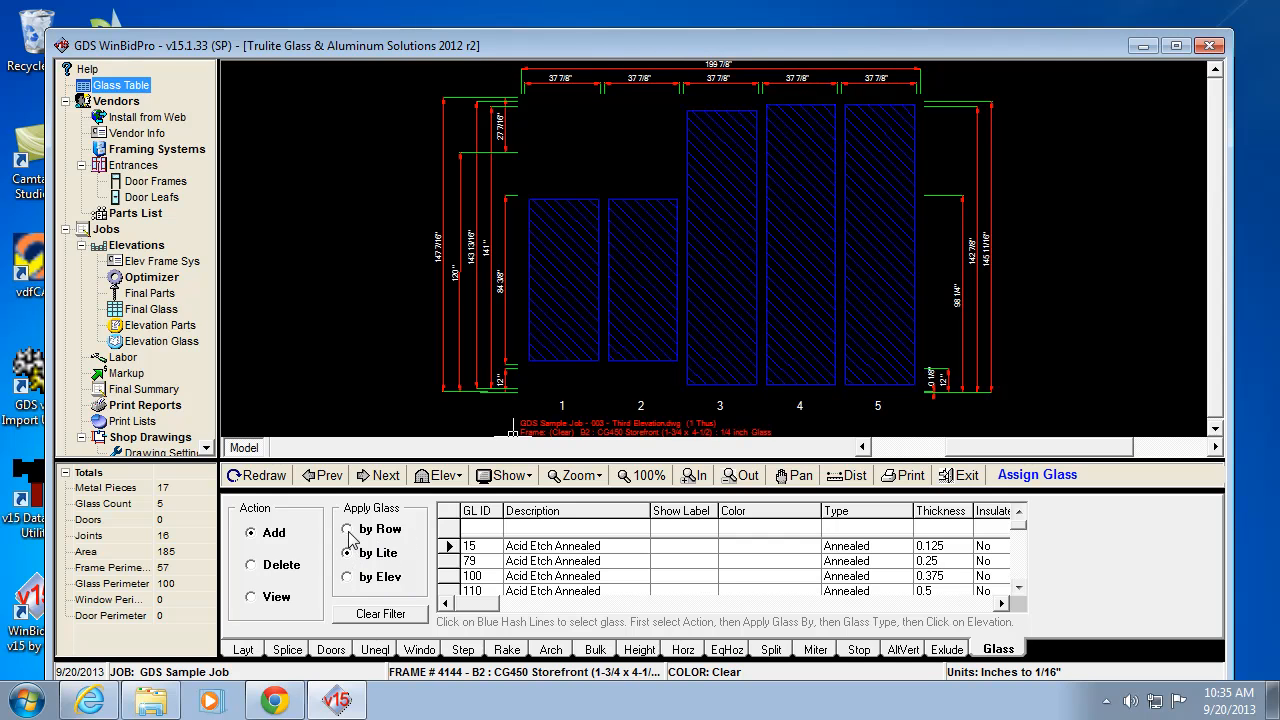
click(347, 577)
text(0.5258)
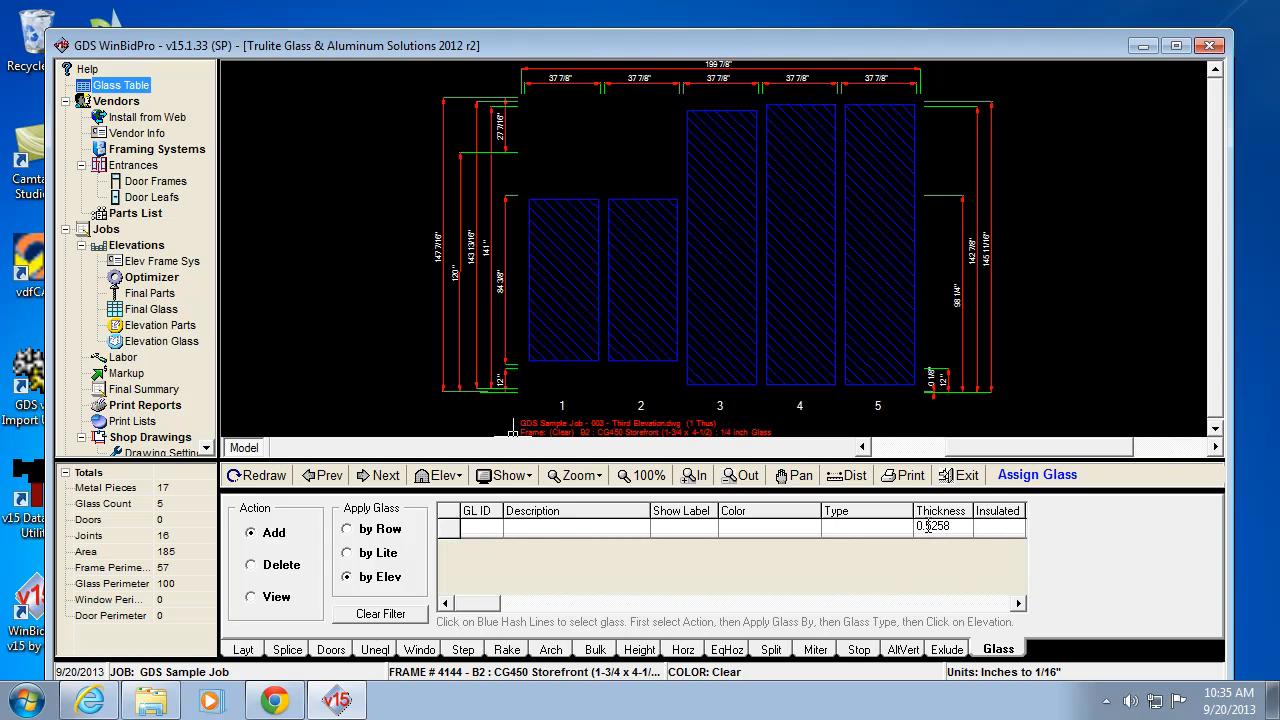
click(930, 526)
key(BackSpace)
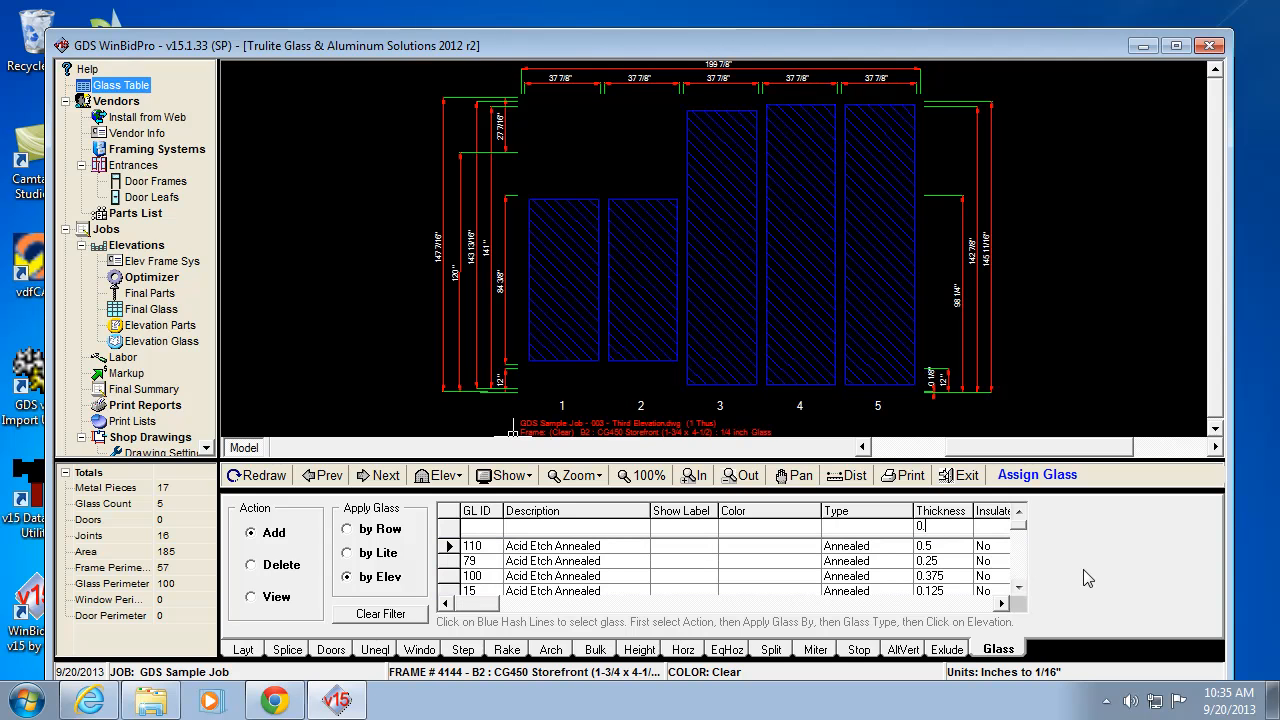
click(833, 527)
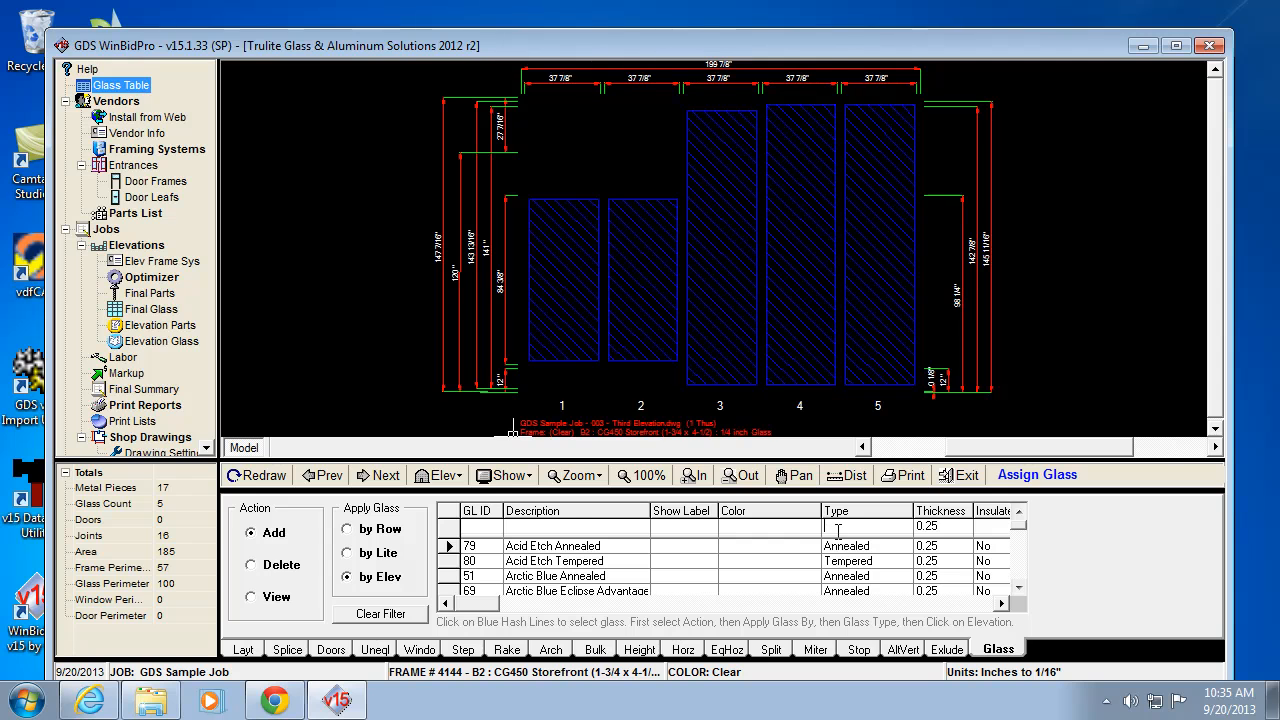
text(t)
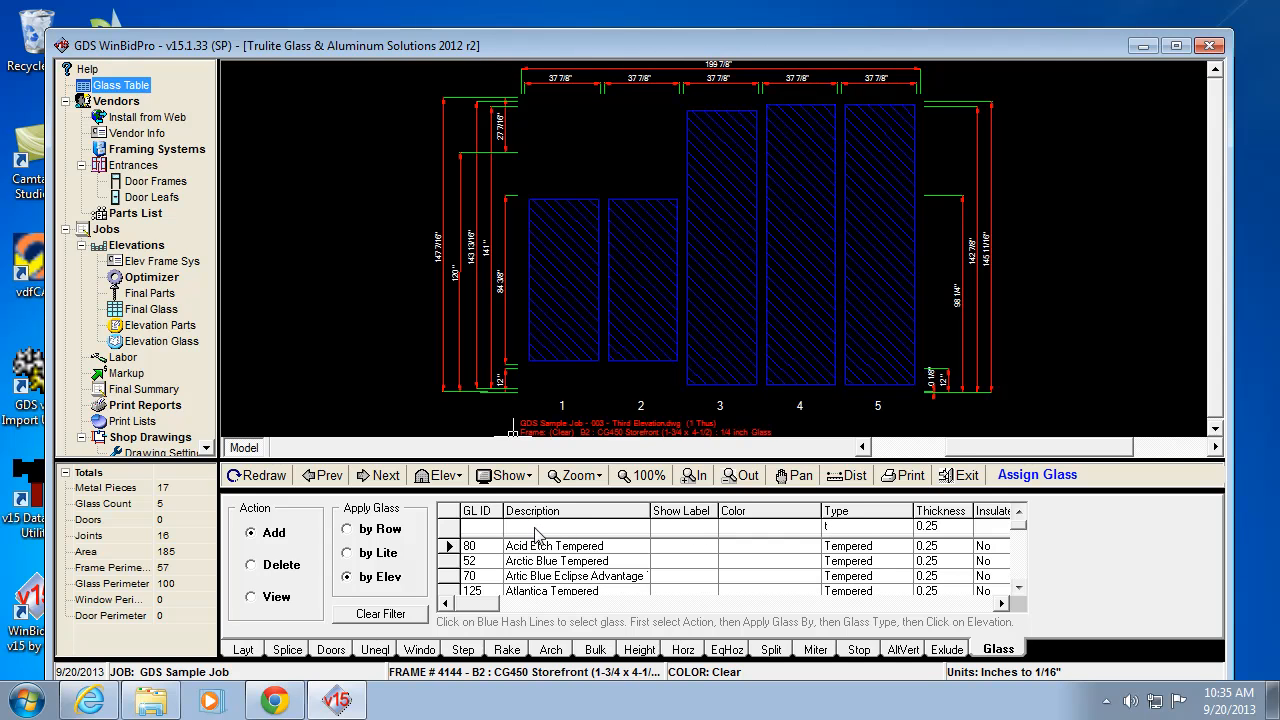
- Filter descriptions by "gre" and apply Green 2000 Reflective Tempered (ID 127) to the entire Third Elevation
text(gre)
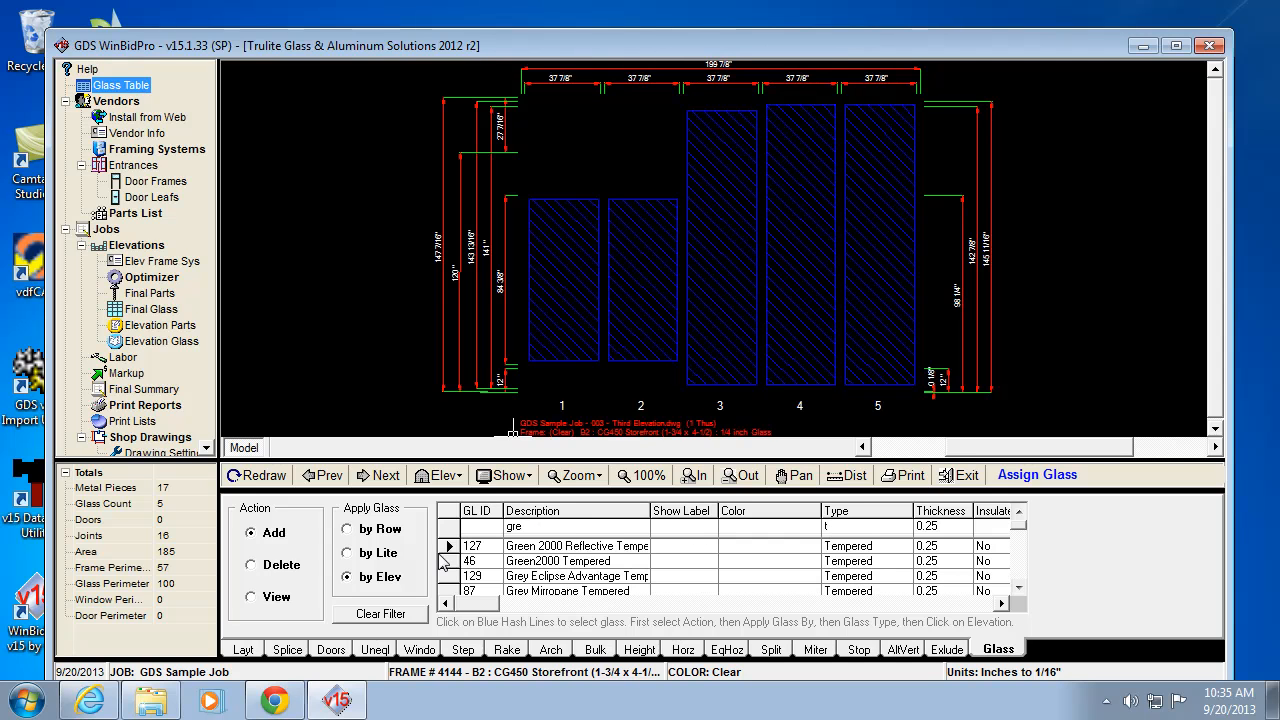
click(447, 562)
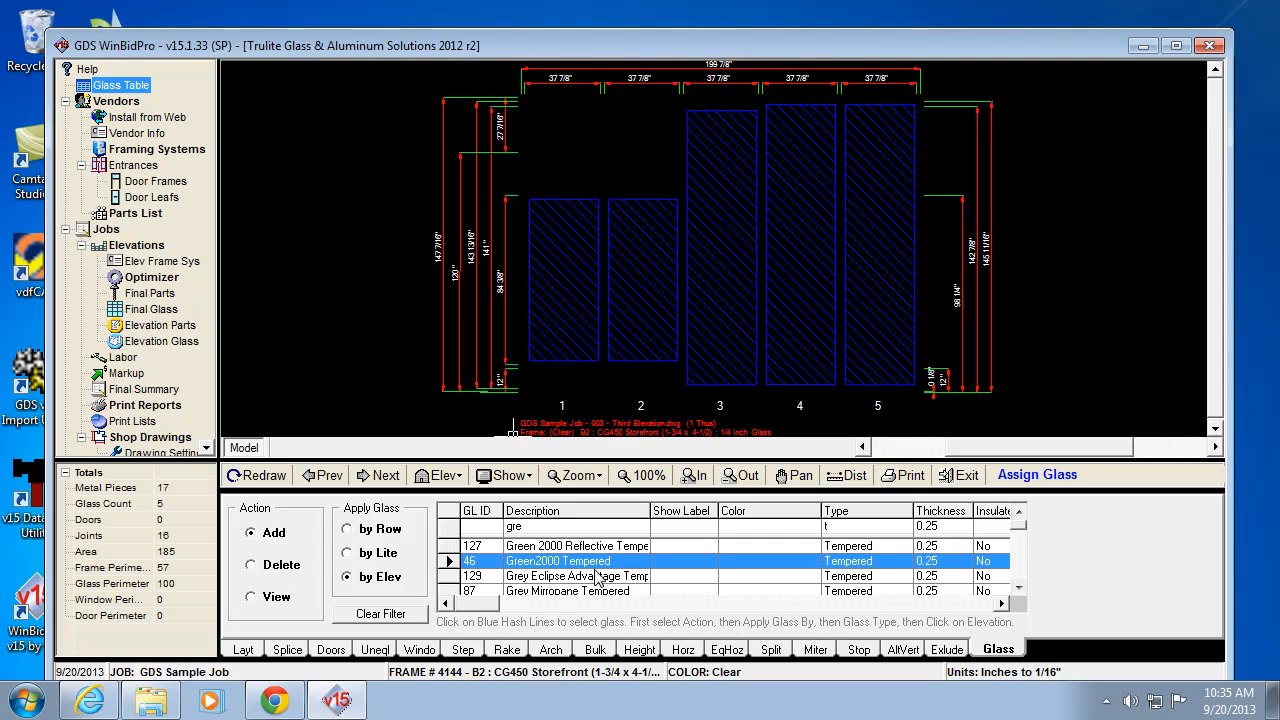
click(450, 546)
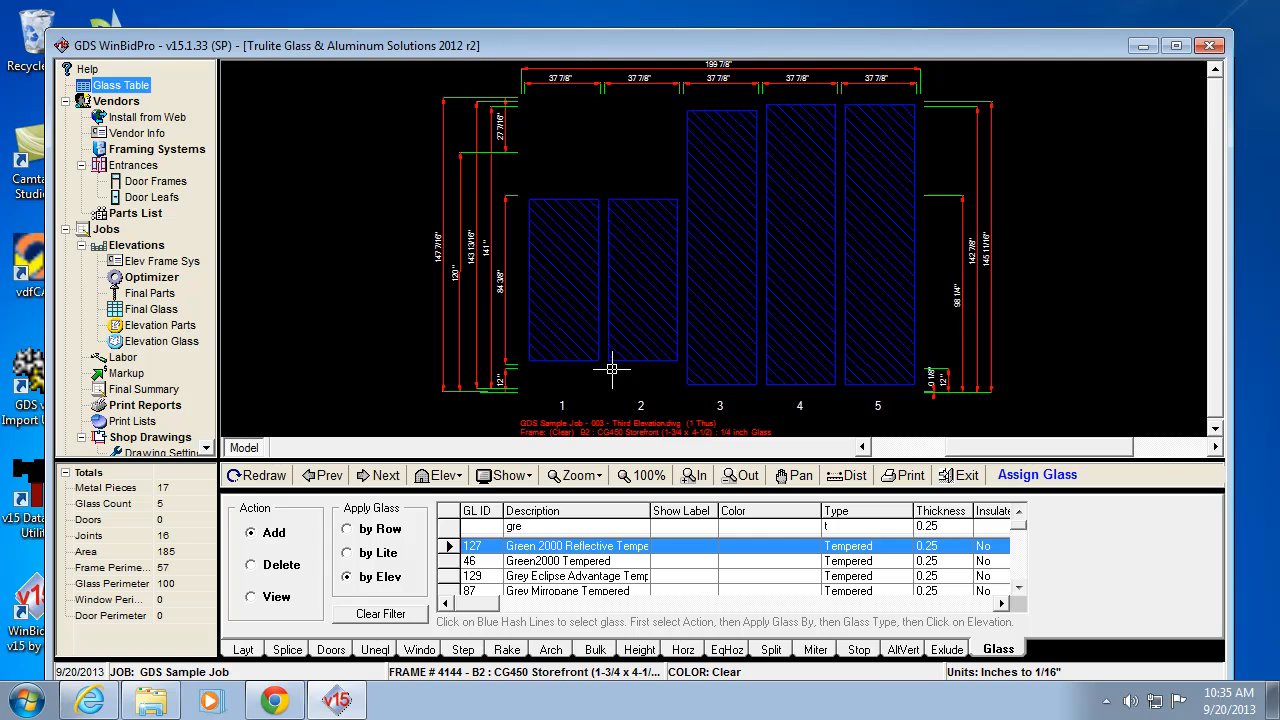
click(730, 300)
- Filter the Second Elevation's glass descriptions by "gr" and move on to the First Sample Elevation
click(320, 478)
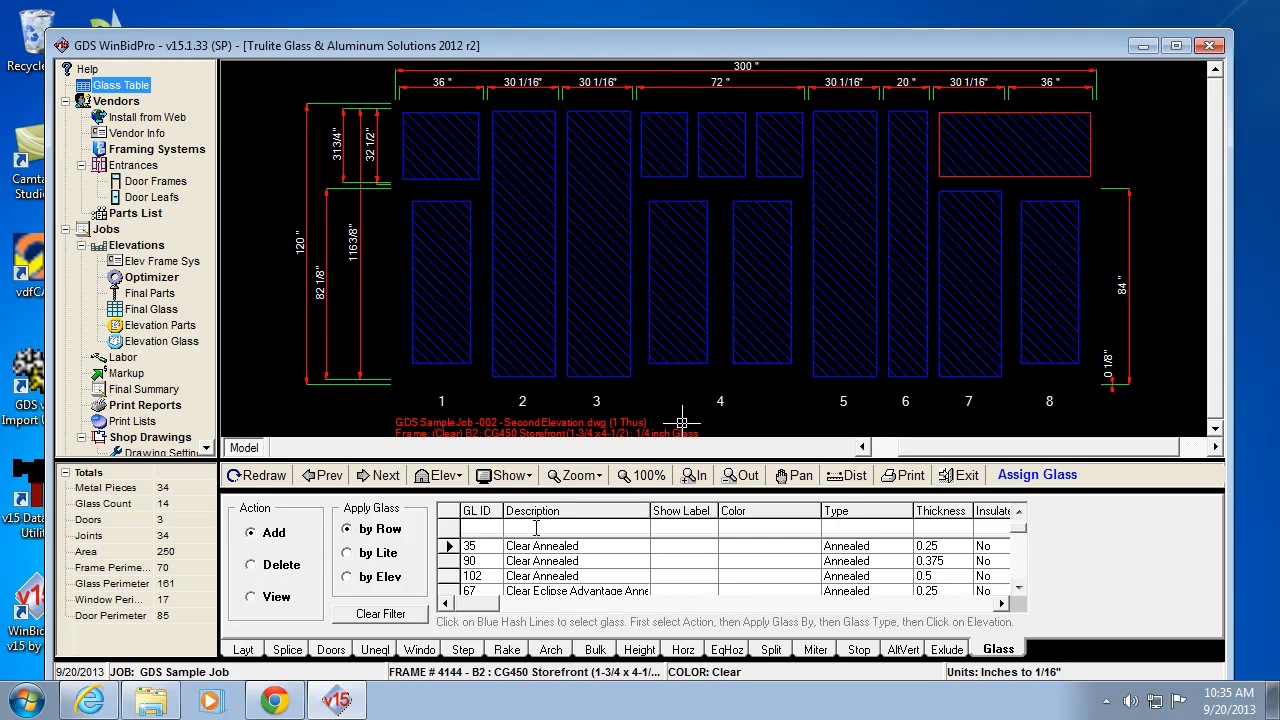
text(gr)
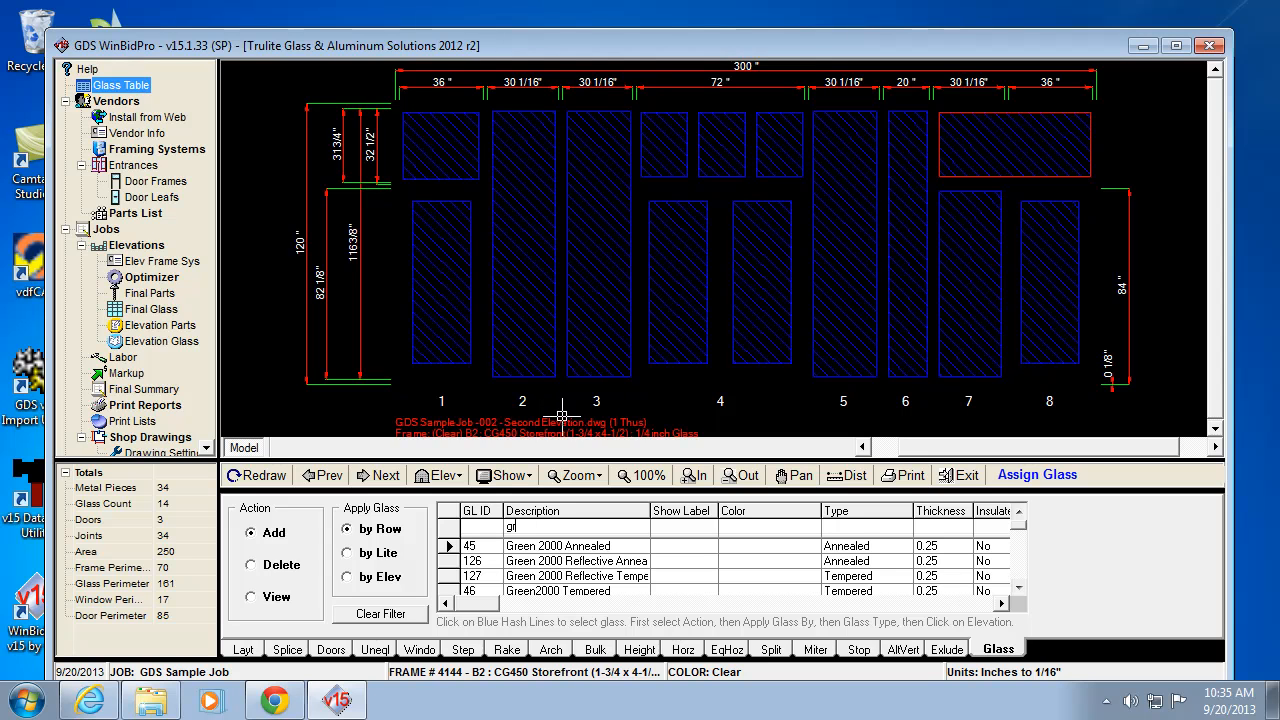
click(338, 477)
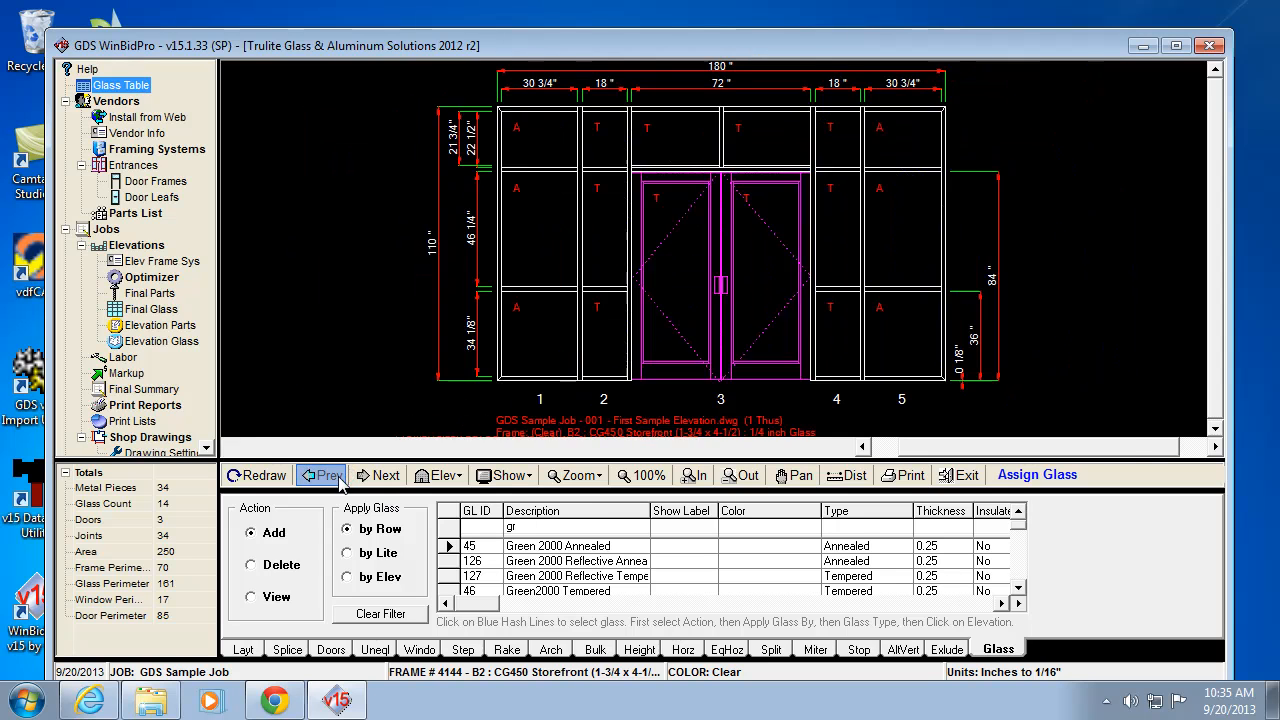
click(323, 474)
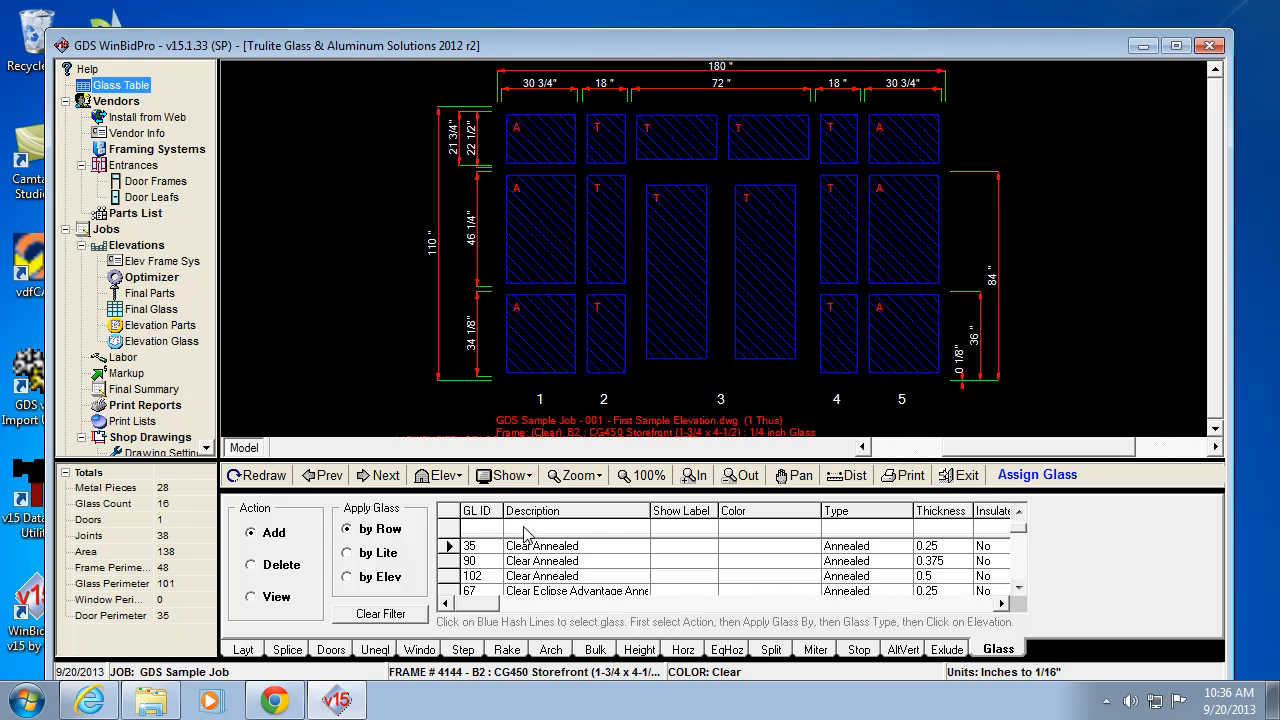
- On the First Sample Elevation, filter descriptions by "gre" and apply Green 2000 Reflective Tempered (ID 127) by row to the bottom row
text(gre)
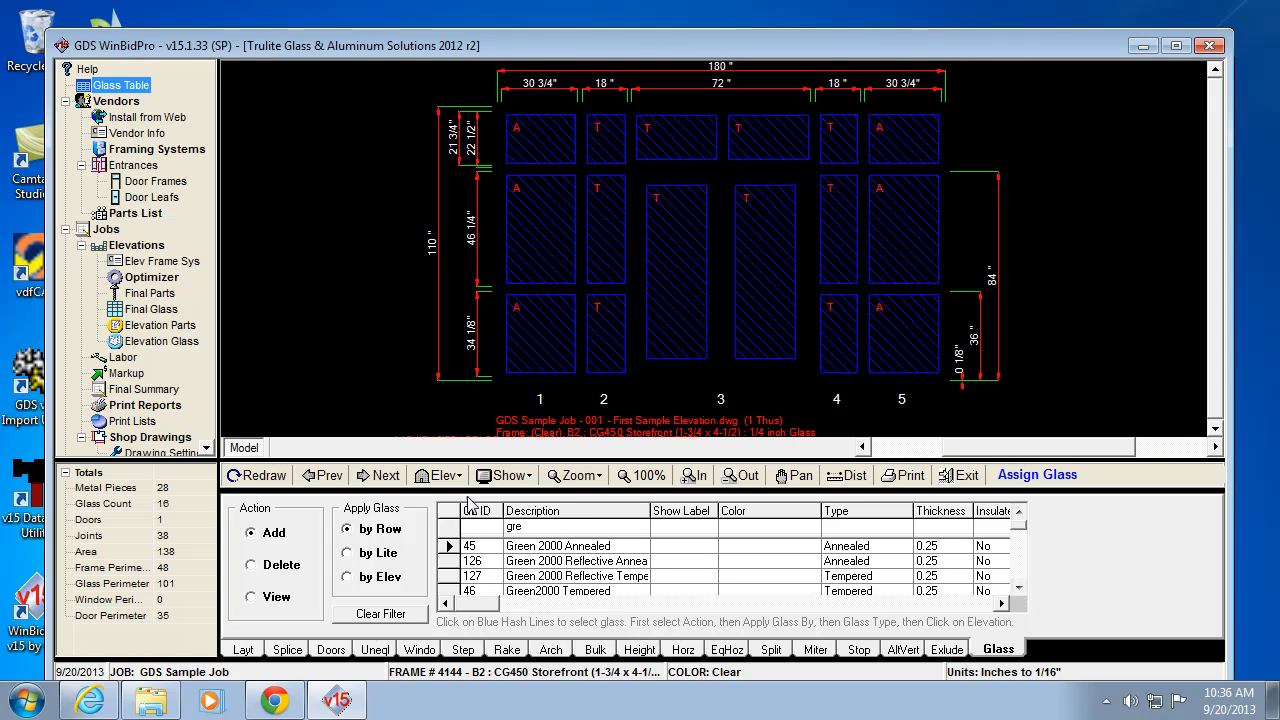
click(455, 561)
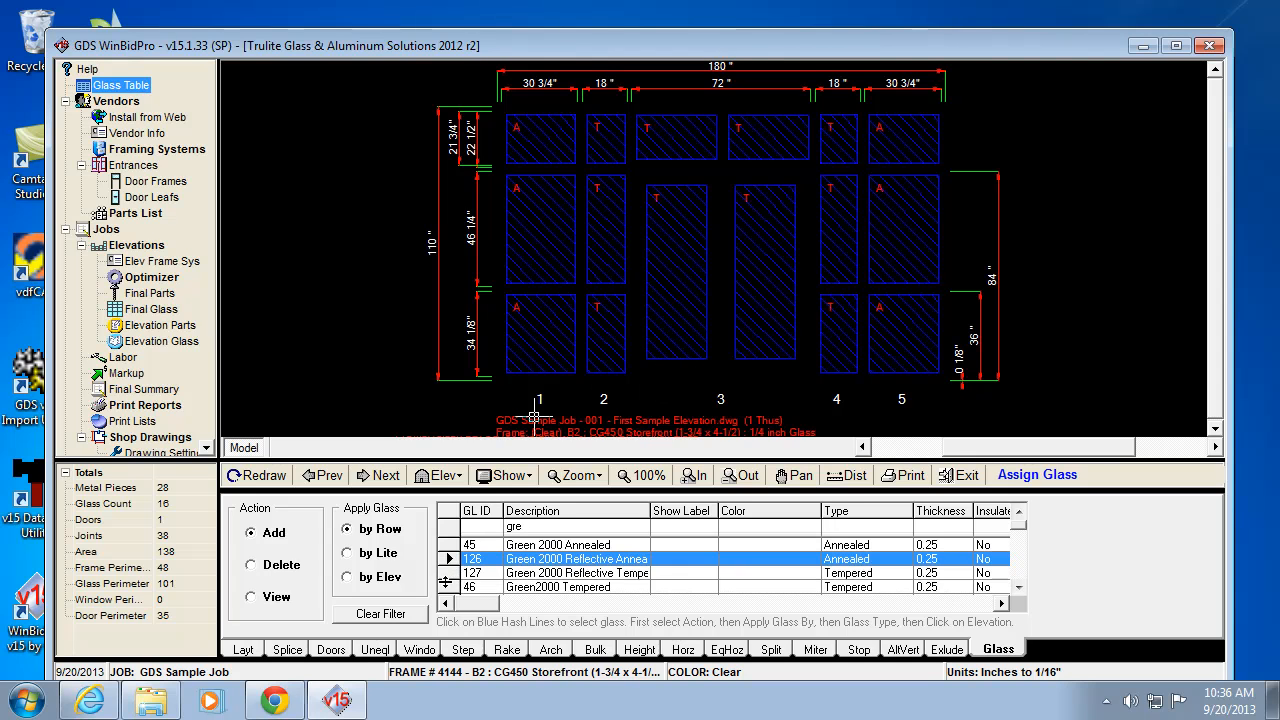
click(447, 573)
click(551, 338)
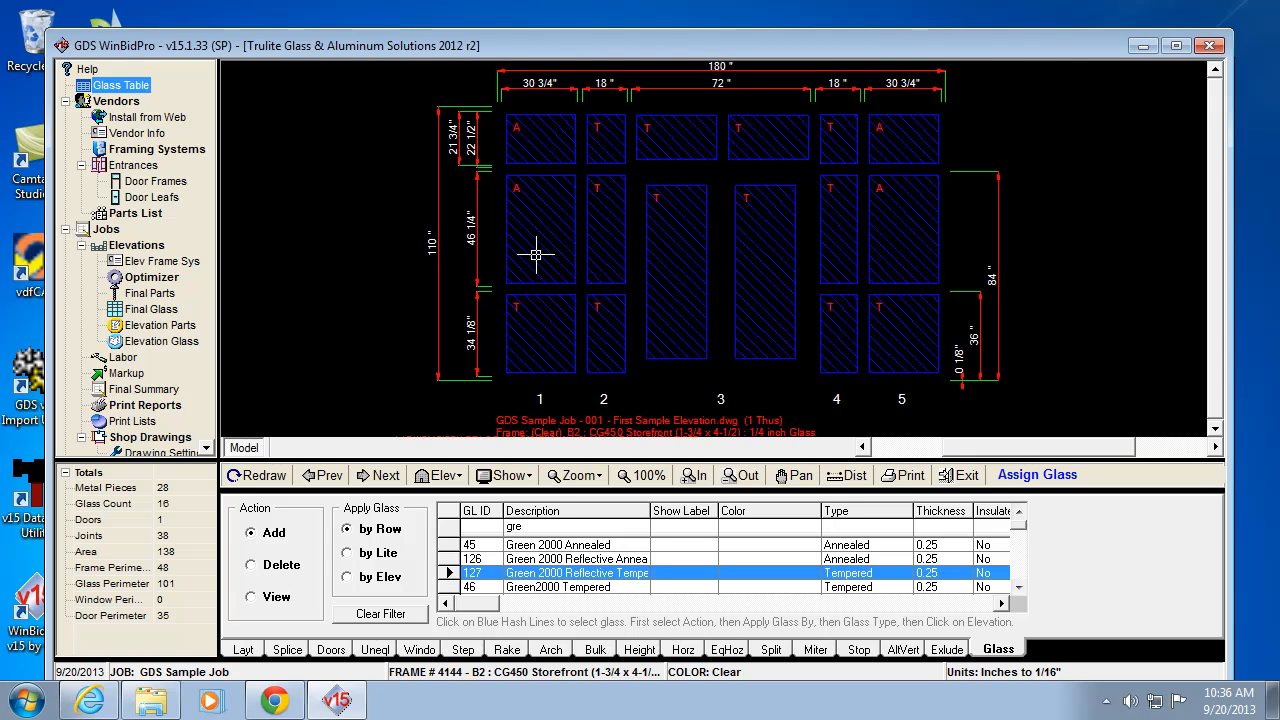
- Apply Green 2000 Reflective Annealed (ID 126) by row to the two upper rows of the First Sample Elevation
click(396, 555)
click(450, 560)
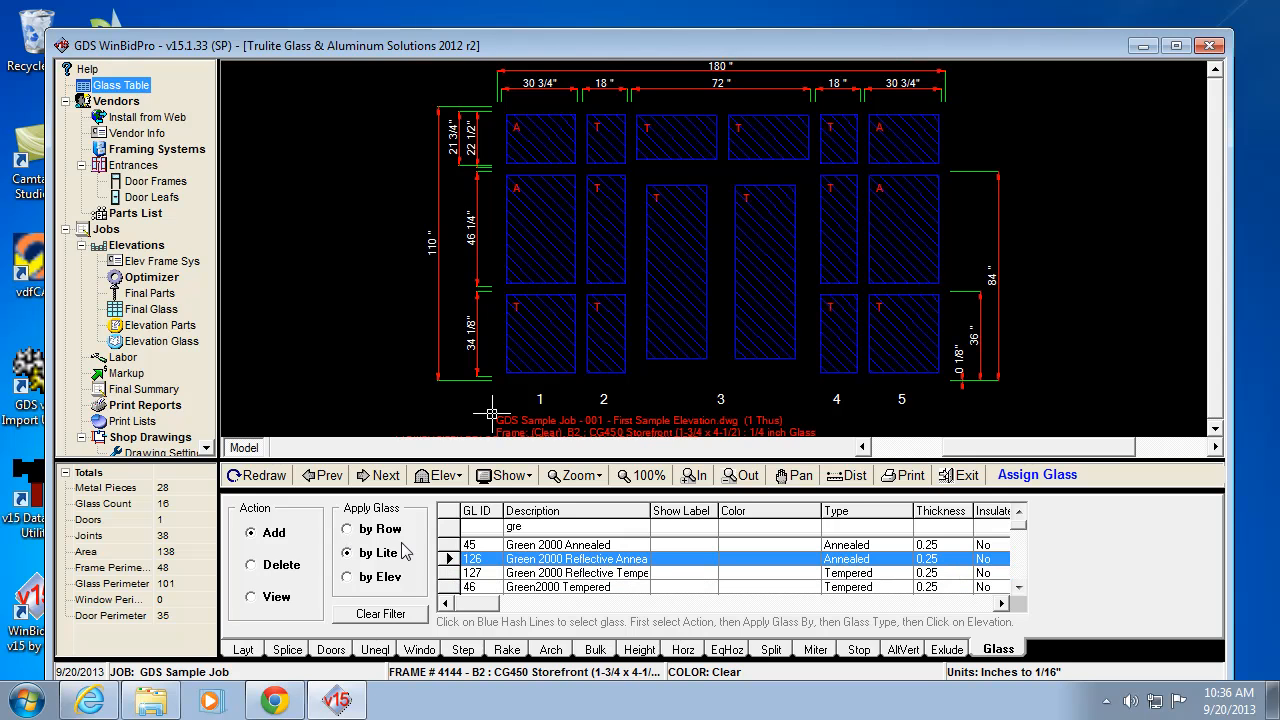
click(349, 531)
click(542, 128)
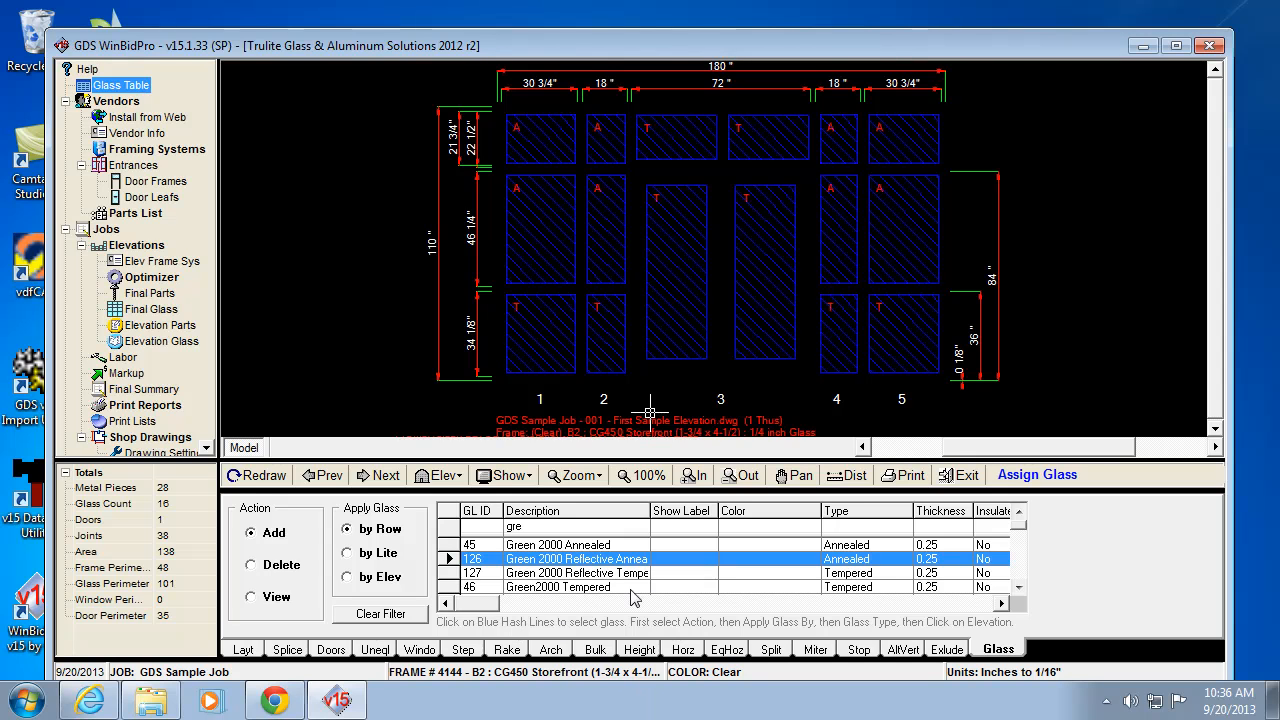
- On the Second Elevation, apply Green 2000 Reflective Tempered (ID 127) by row to the rows of frame lites
click(388, 476)
click(371, 479)
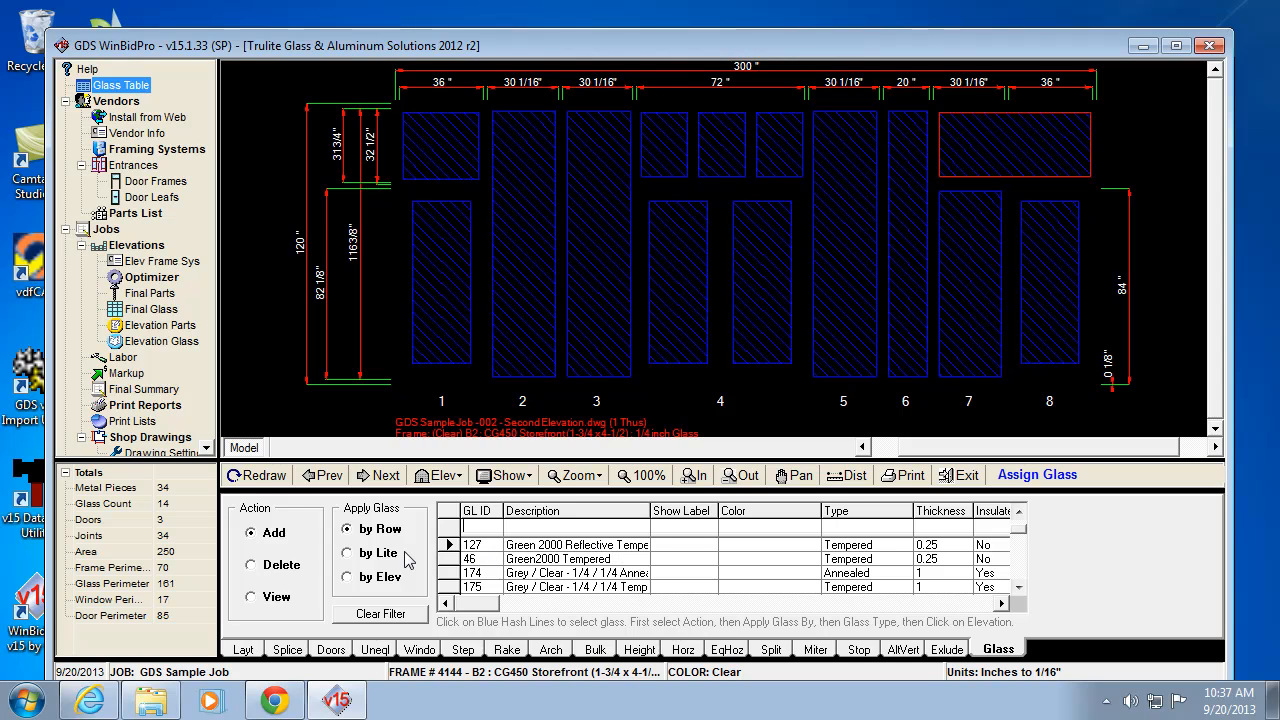
click(455, 544)
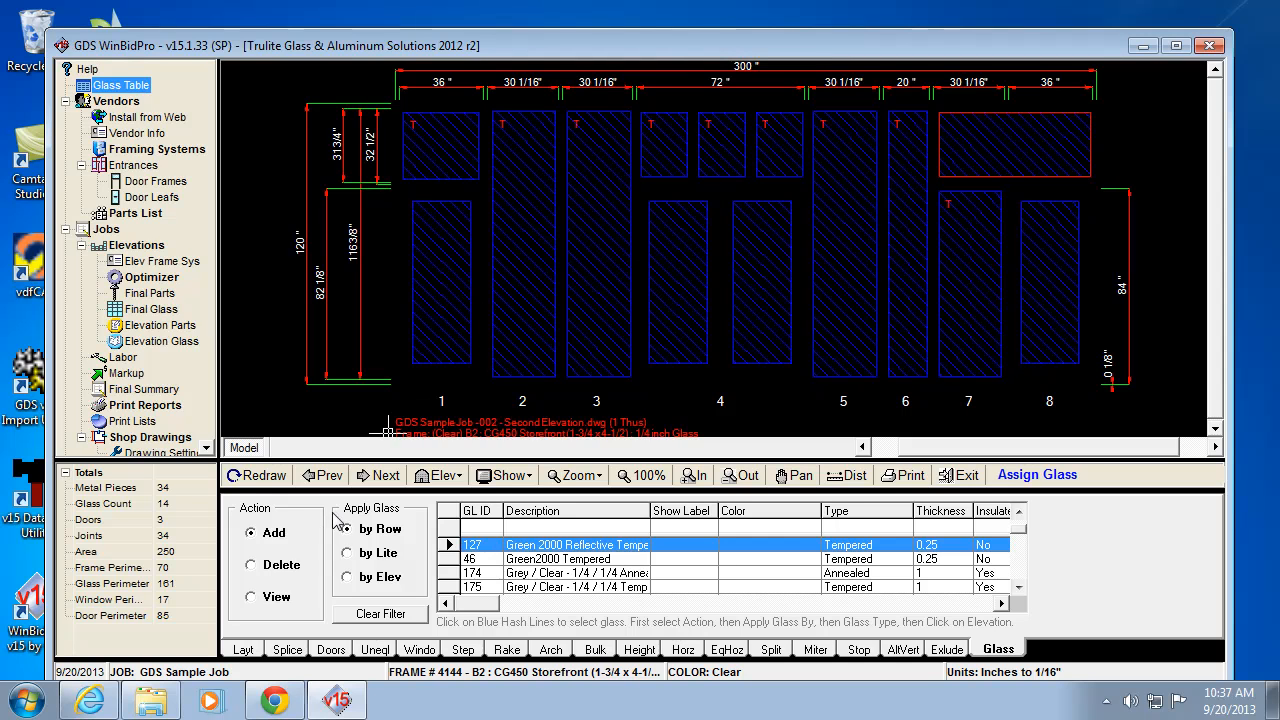
- Apply Green 2000 Reflective Tempered (ID 127) by lite to the four door lites and the wide lite above columns 7 and 8
click(348, 554)
click(455, 292)
click(675, 290)
click(785, 283)
click(1062, 283)
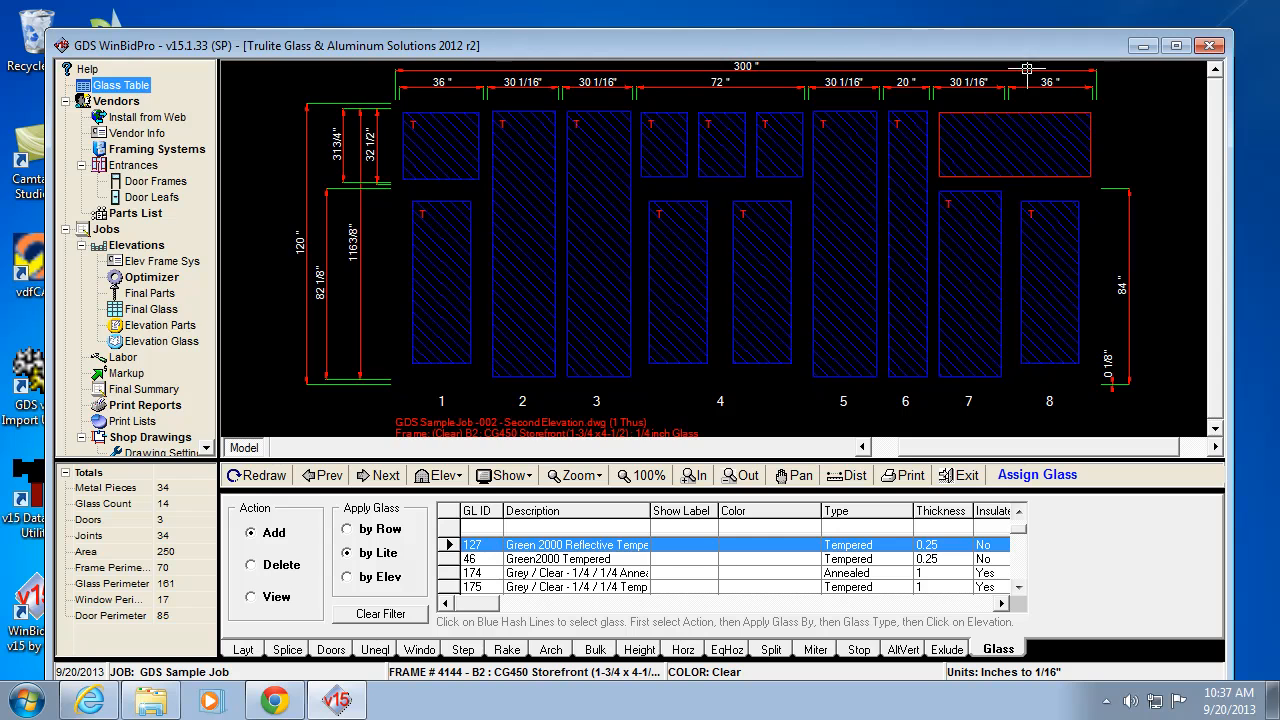
click(996, 149)
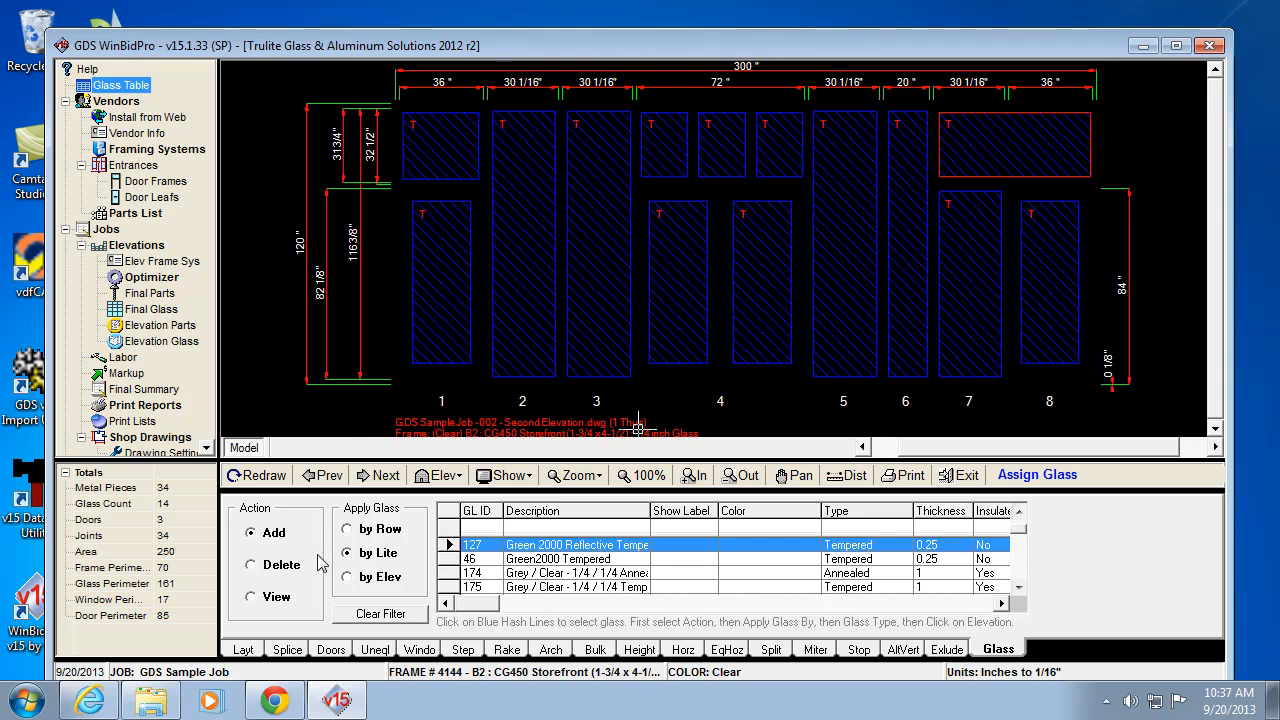
- View the assigned glass information for the column 1 door lite, the column 2 row, and the wide lite above columns 7 and 8
click(252, 598)
click(438, 265)
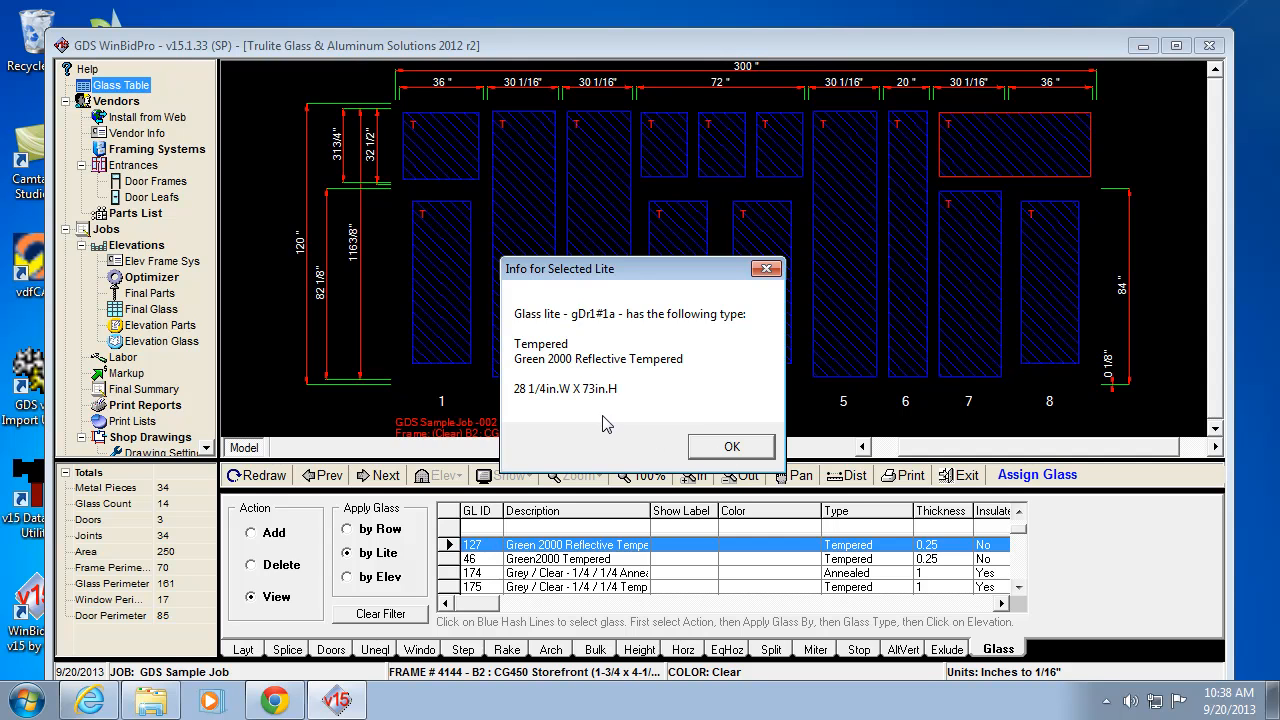
click(729, 450)
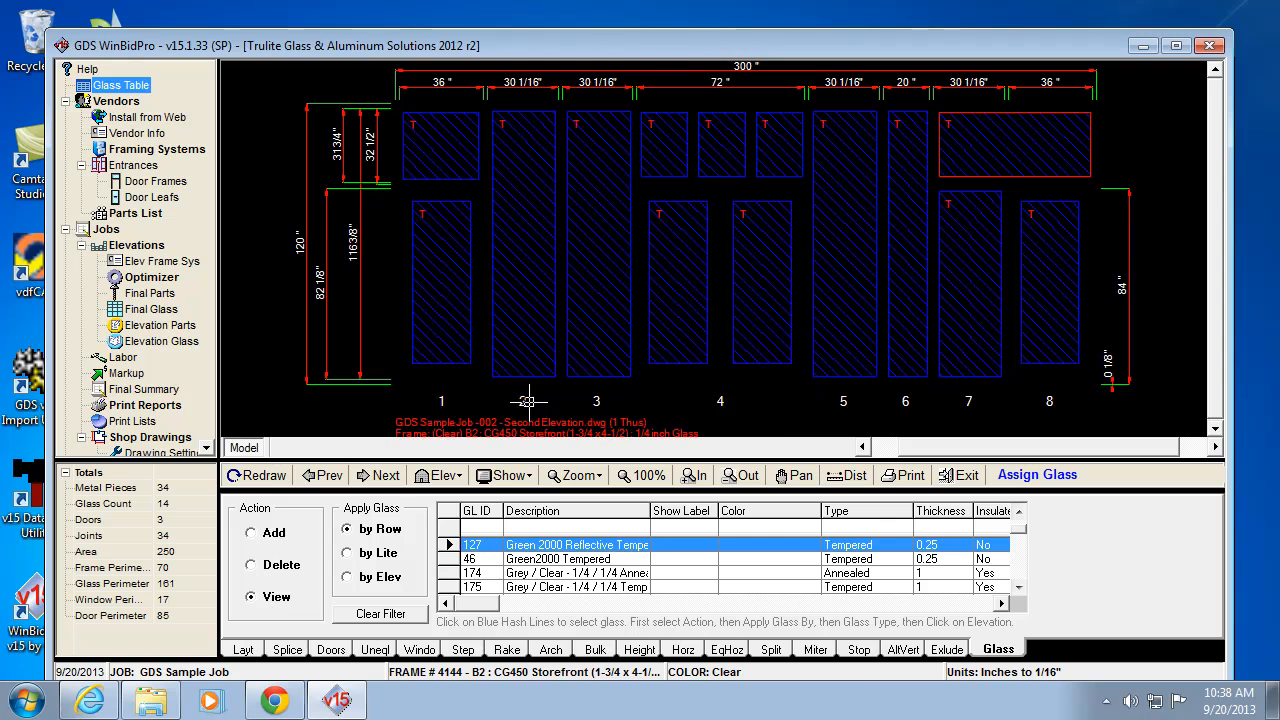
click(540, 332)
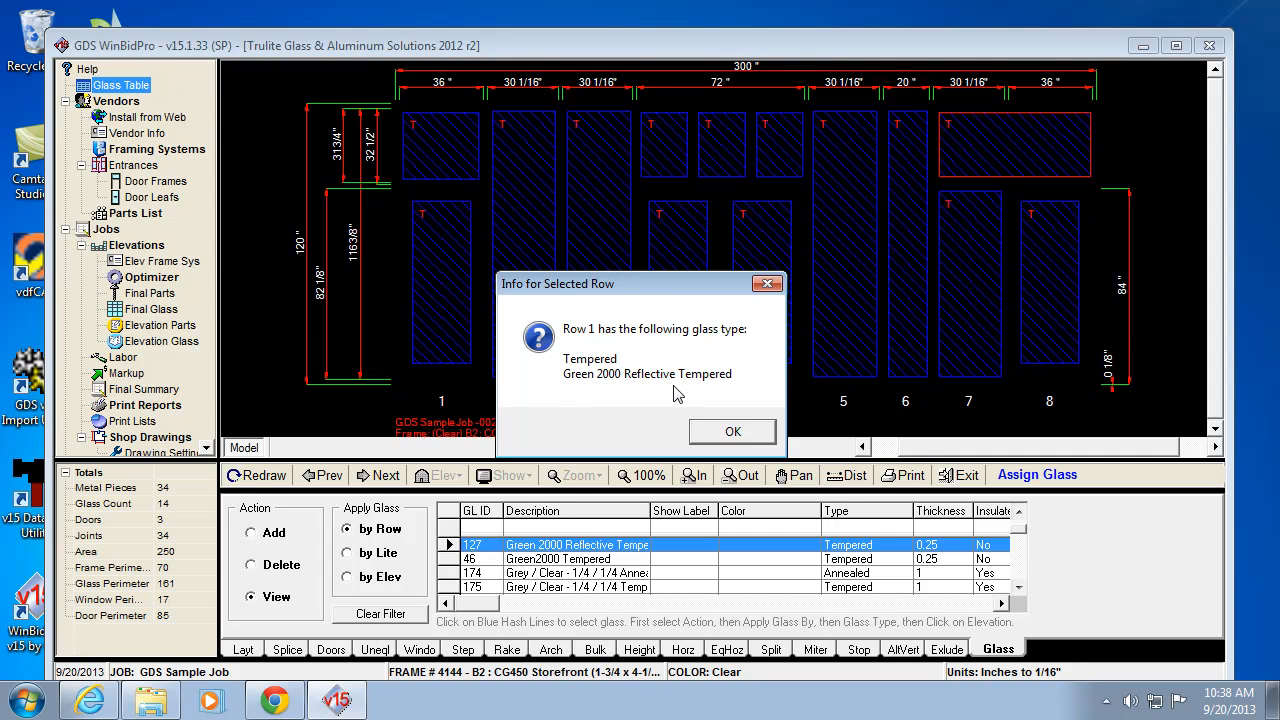
click(730, 432)
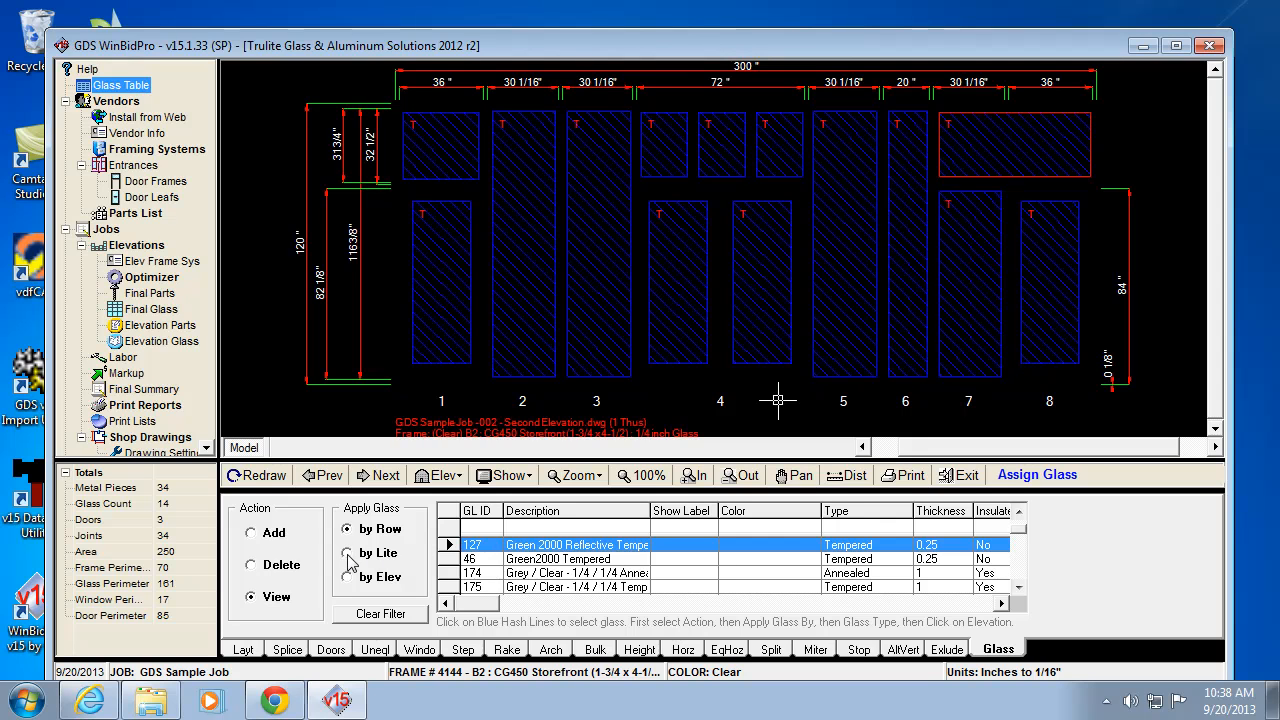
click(990, 167)
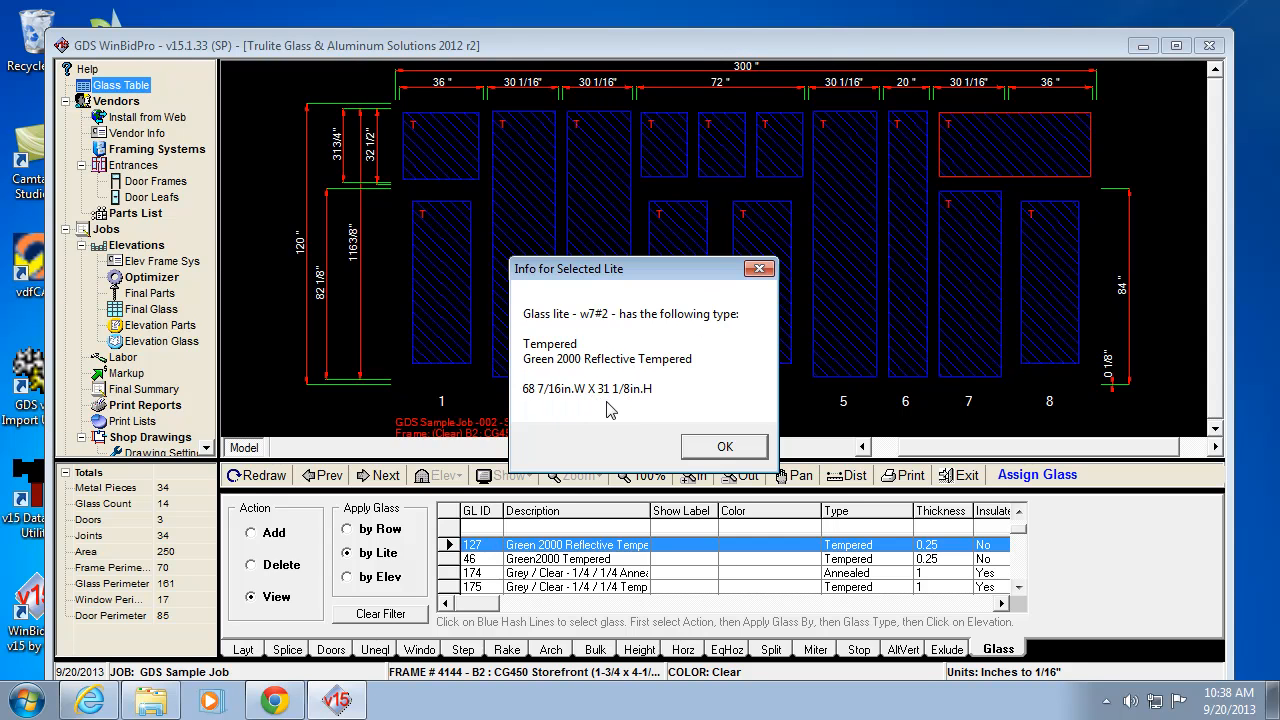
click(722, 448)
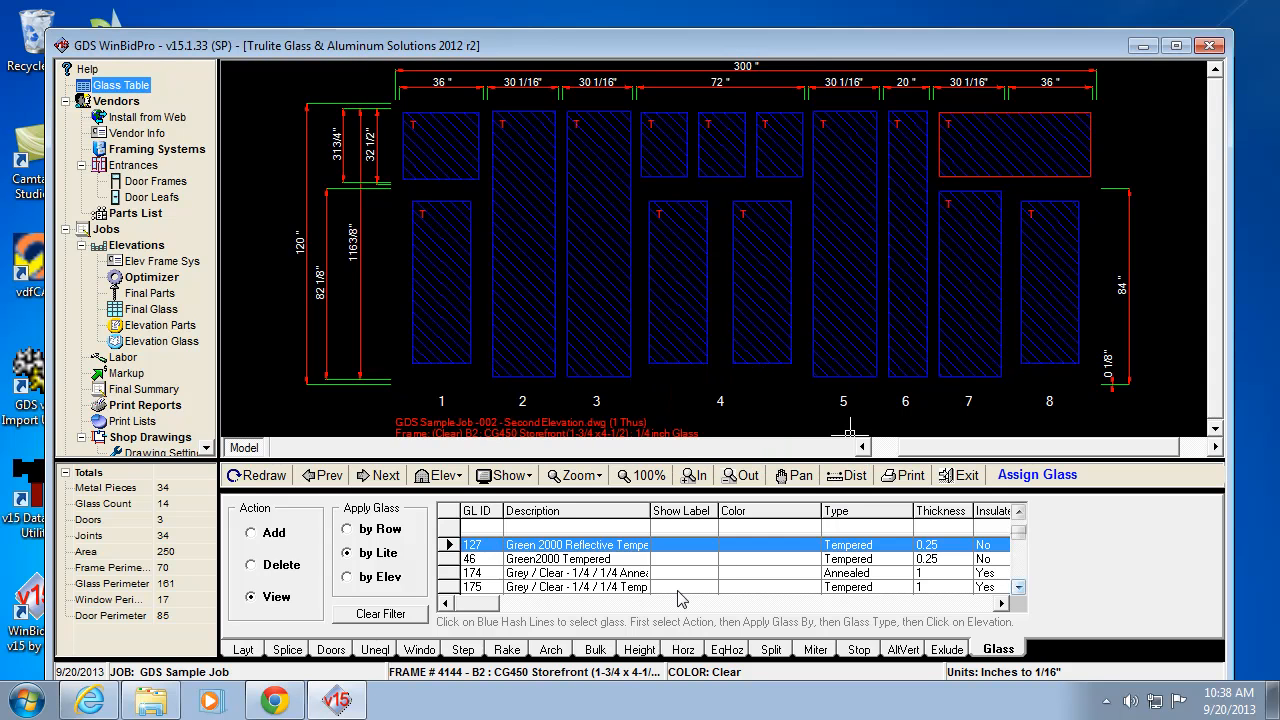